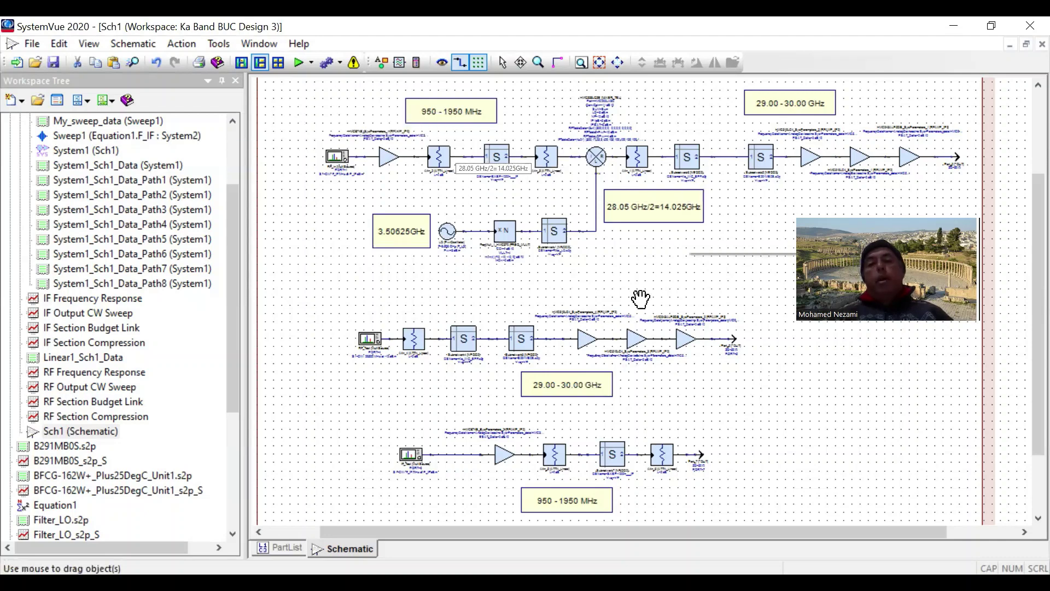
- Examine the upconverter chain in the Sch1 schematic from the 950 - 1950 MHz input through the mixer
scroll(639, 298, up, 3)
scroll(637, 301, down, 2)
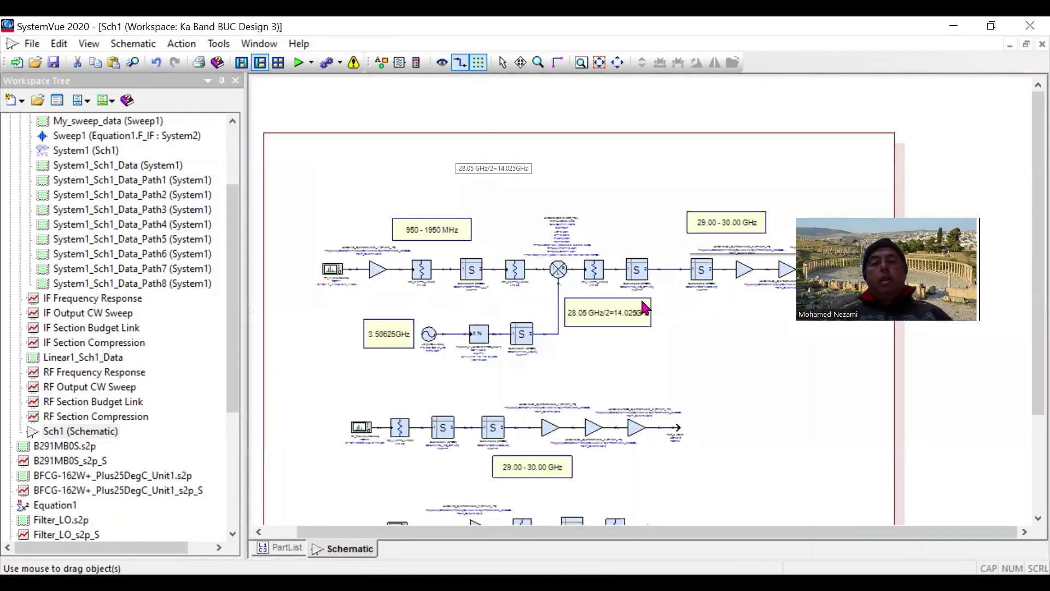
scroll(470, 313, up, 1)
scroll(885, 208, up, 1)
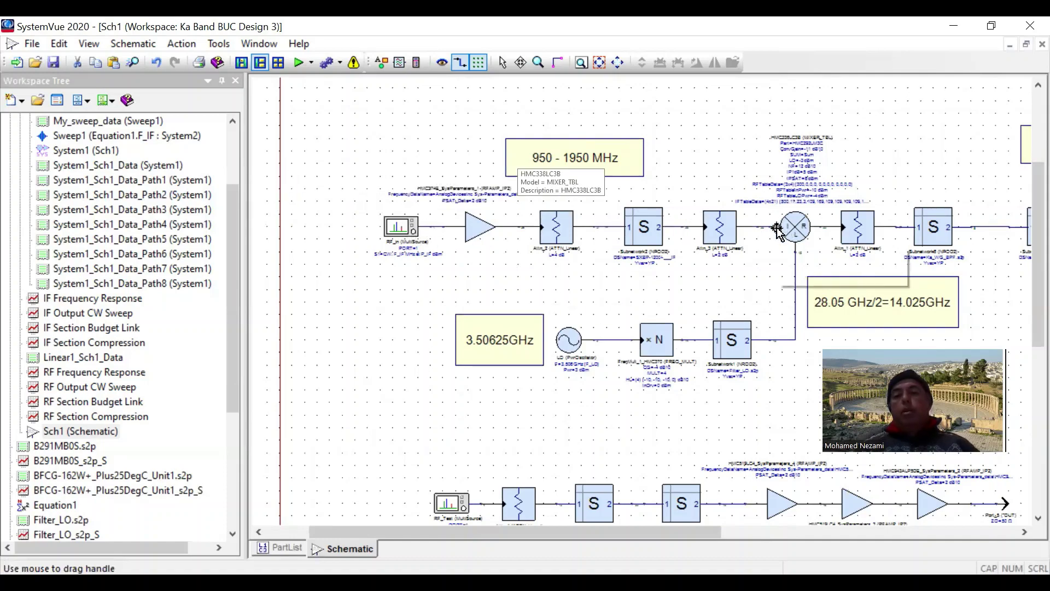
scroll(644, 306, up, 3)
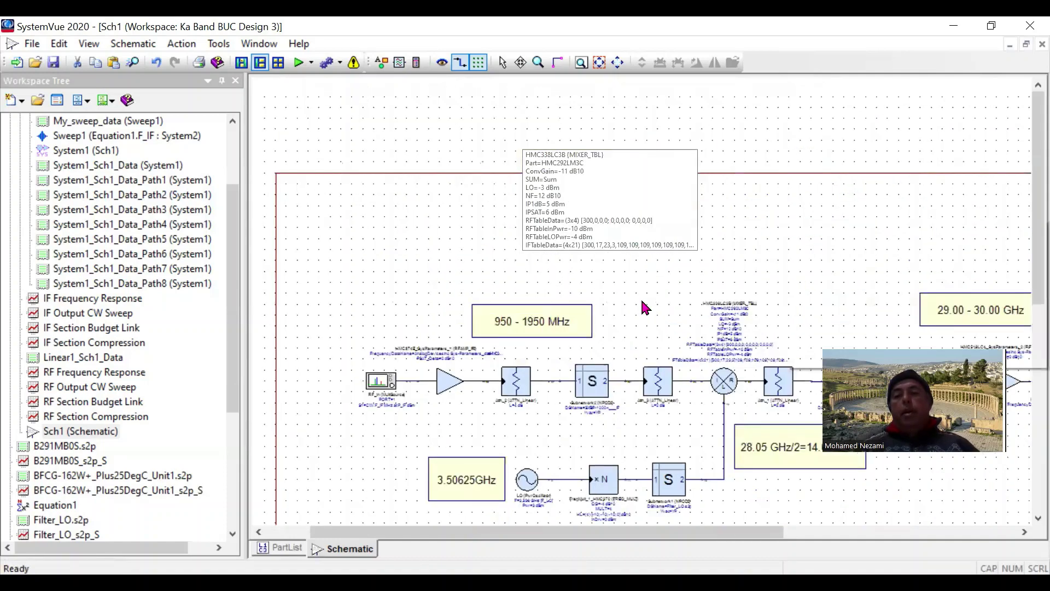
scroll(641, 302, down, 5)
scroll(642, 303, up, 4)
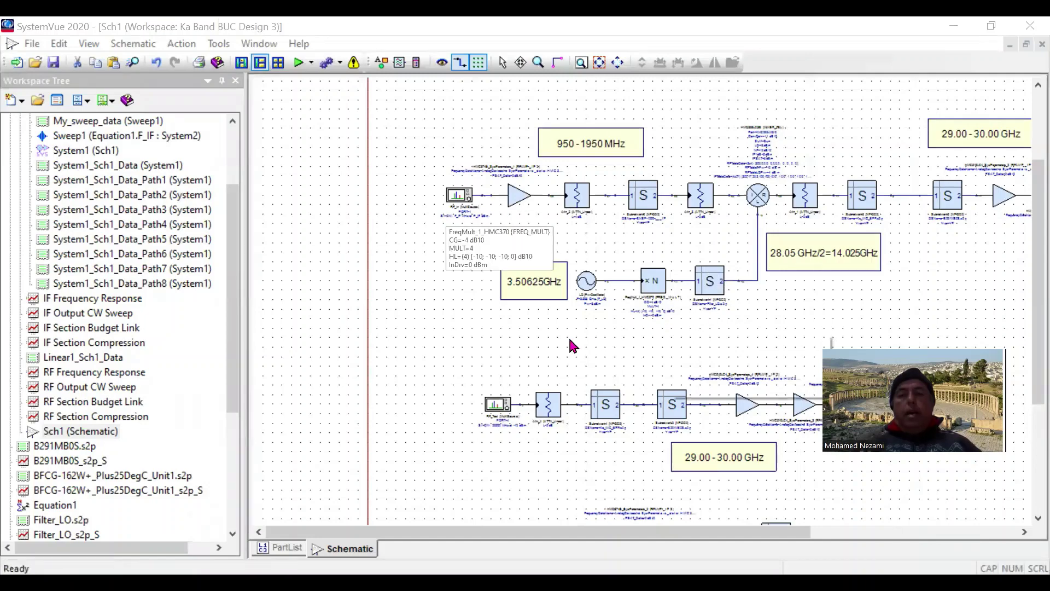
- Examine the LO branch of the schematic: the power oscillator, the HMC370 frequency multiplier and the Filter_LO.s2p subnetwork
scroll(641, 301, up, 2)
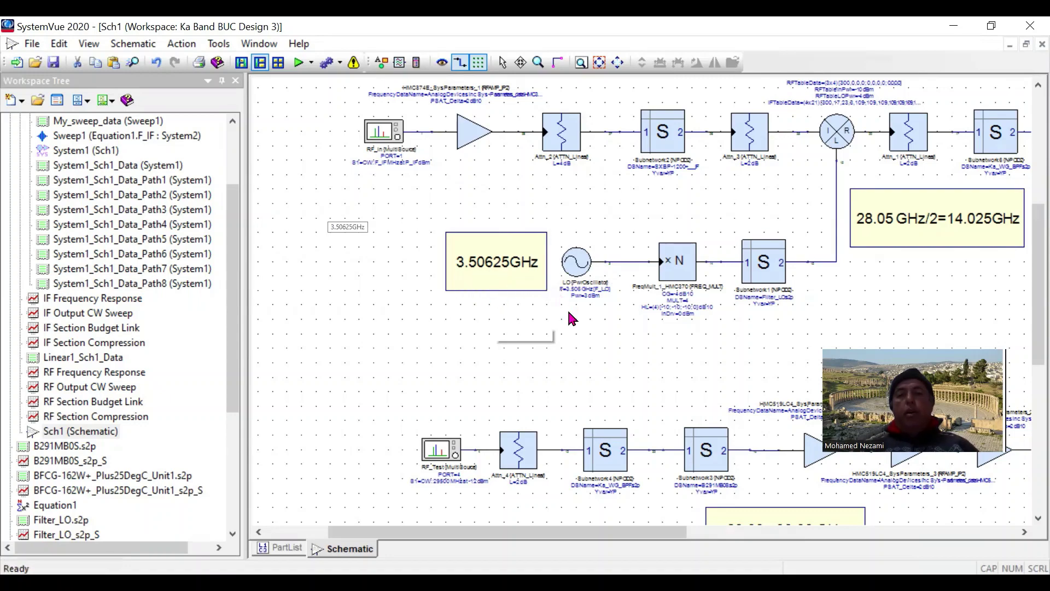
scroll(640, 298, down, 3)
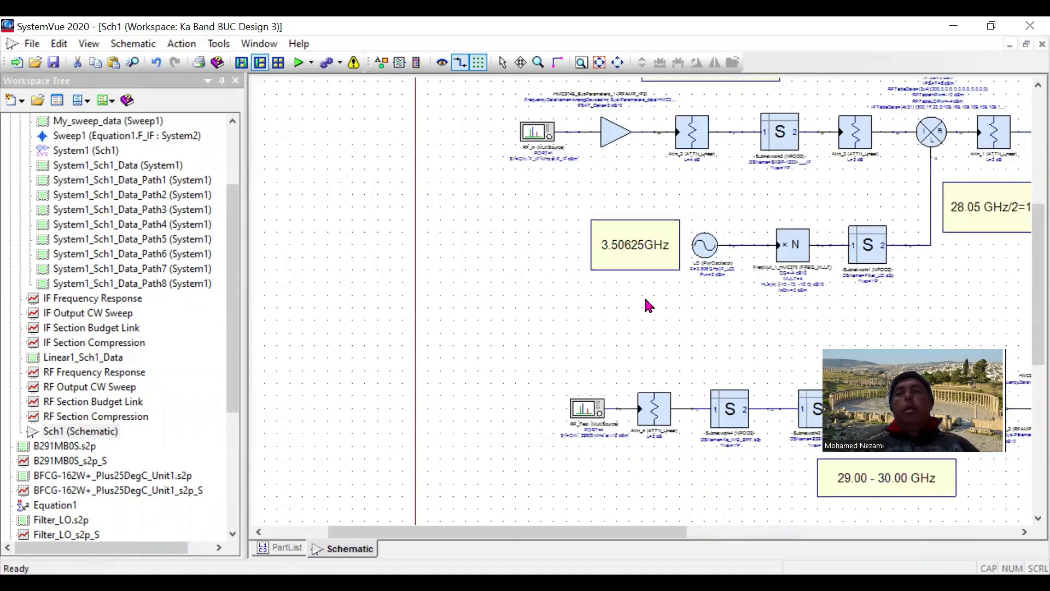
scroll(640, 301, up, 1)
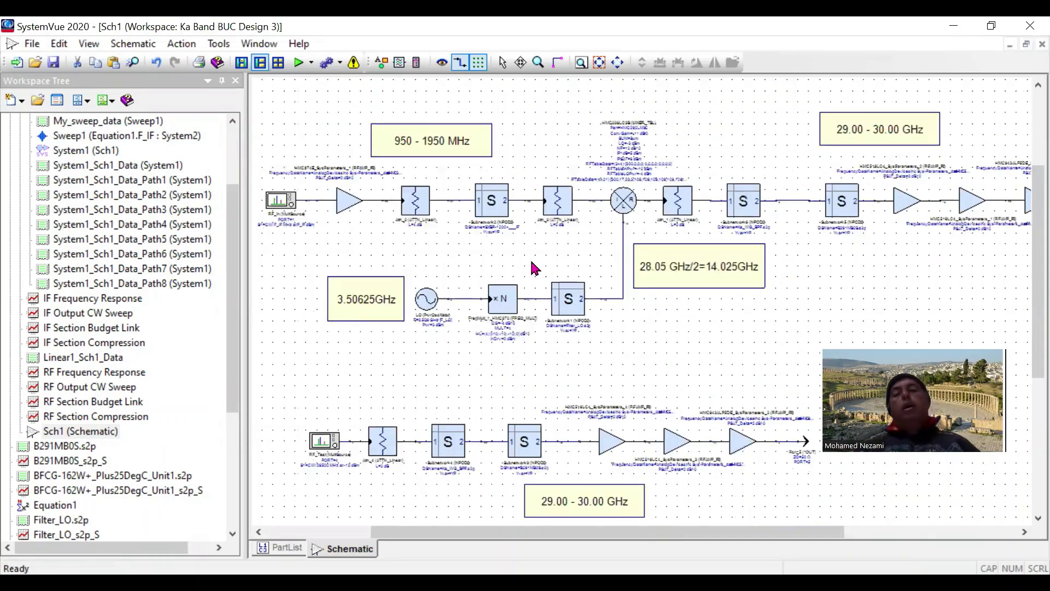
scroll(642, 300, down, 1)
scroll(606, 287, up, 1)
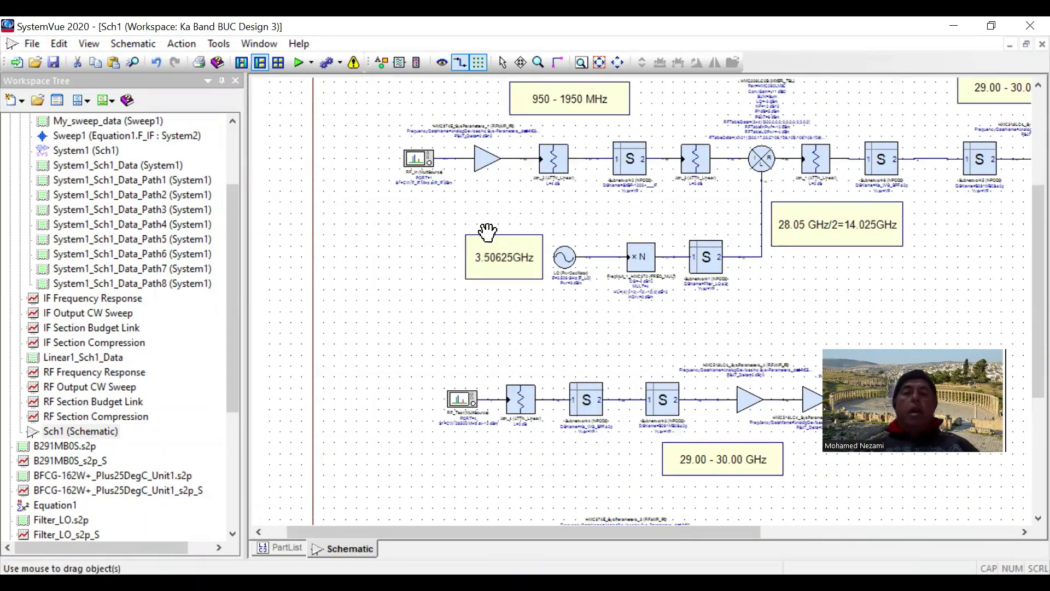
scroll(643, 304, down, 2)
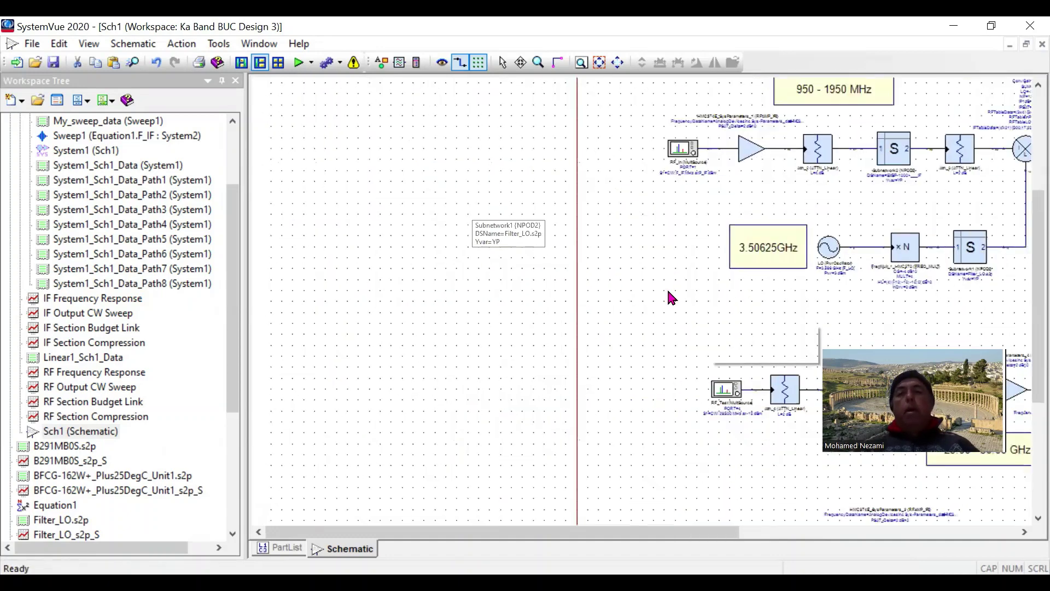
scroll(640, 307, down, 1)
scroll(458, 314, up, 1)
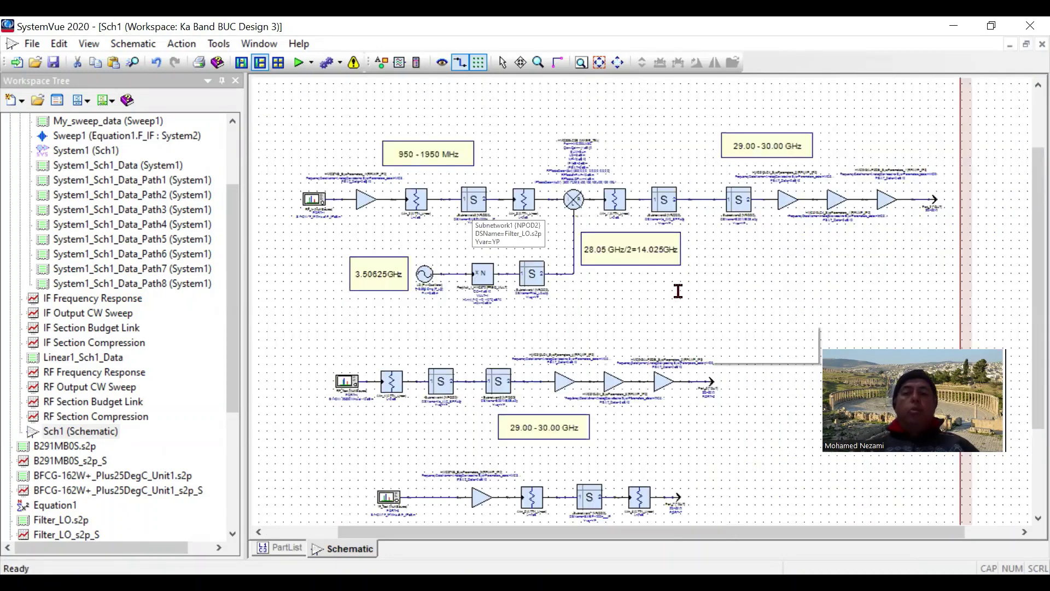
scroll(640, 299, up, 2)
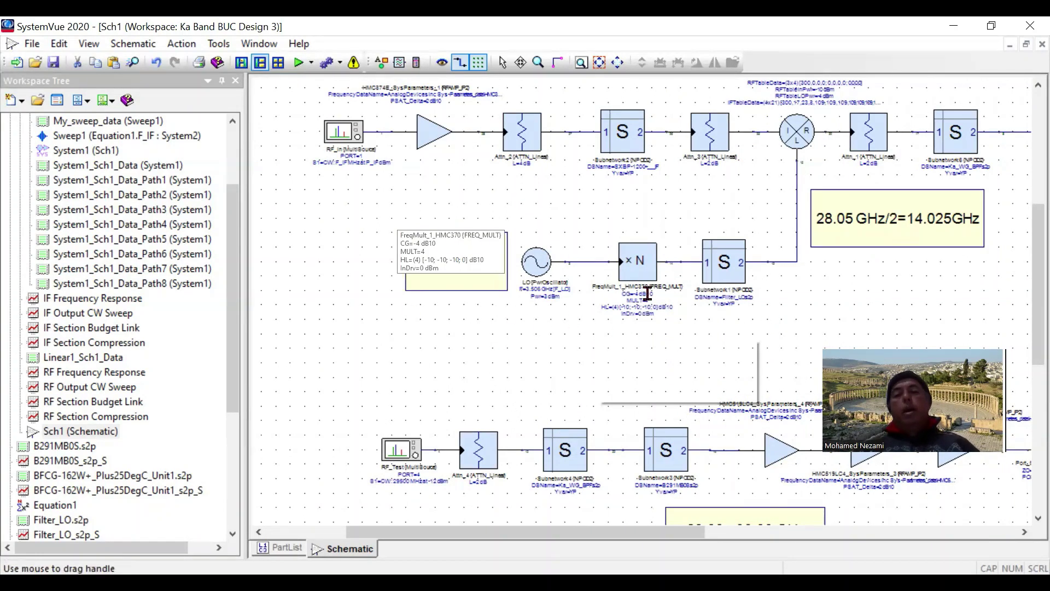
scroll(533, 289, up, 3)
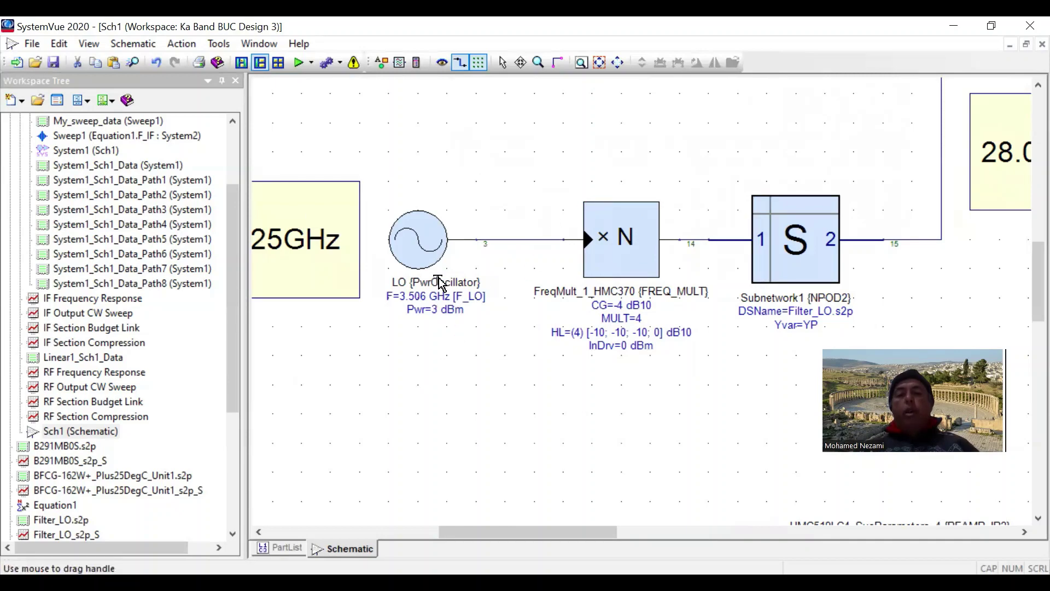
scroll(439, 277, down, 1)
scroll(601, 298, down, 1)
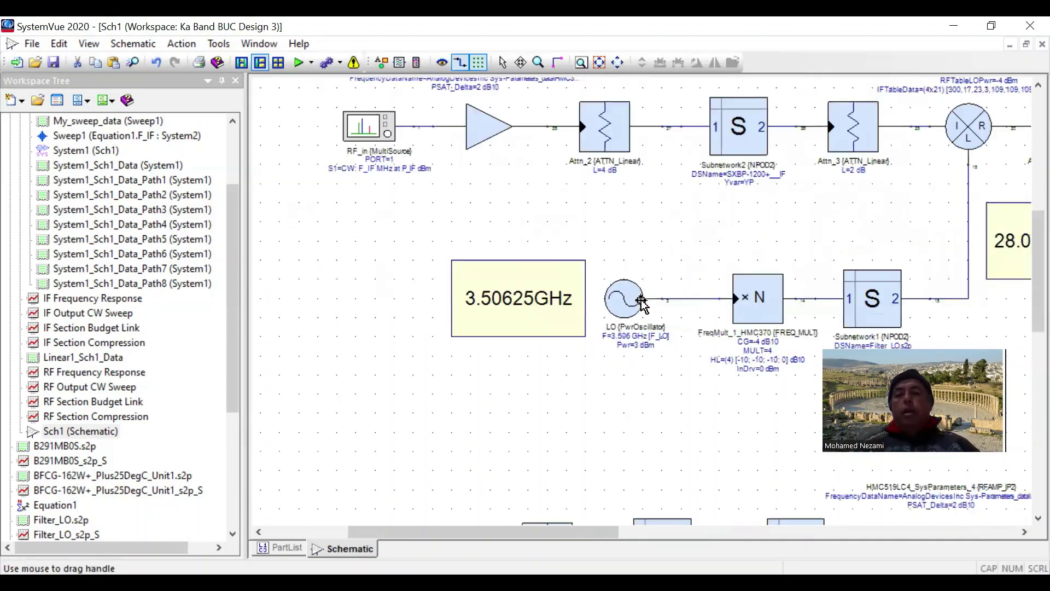
scroll(688, 307, down, 2)
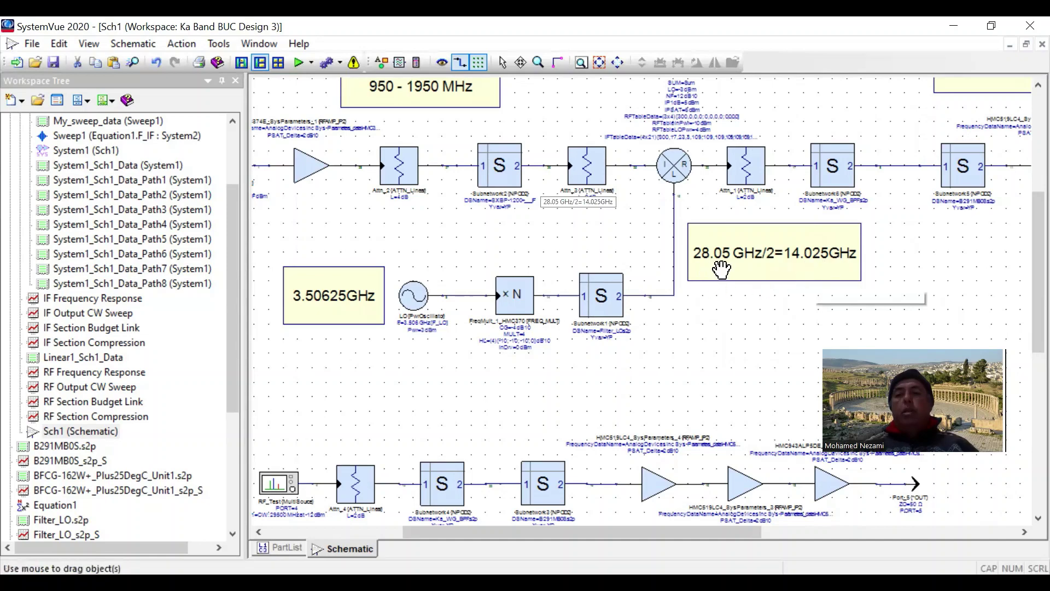
- Examine the HMC338LC3B mixer's parameters, its I, L and R connections and the LO frequency note beside it
scroll(680, 253, down, 1)
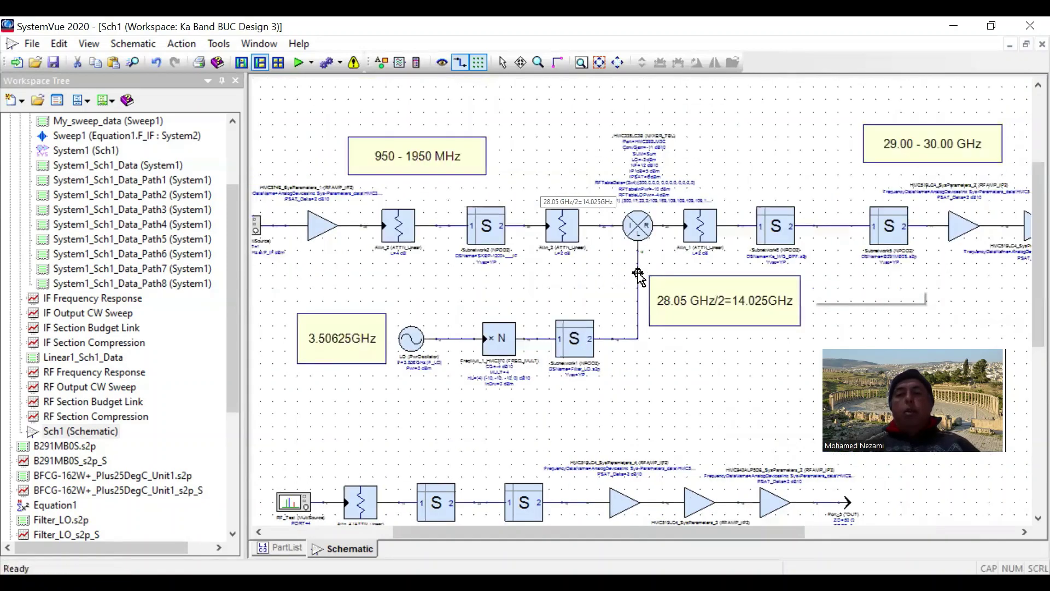
scroll(640, 296, down, 1)
scroll(692, 211, up, 1)
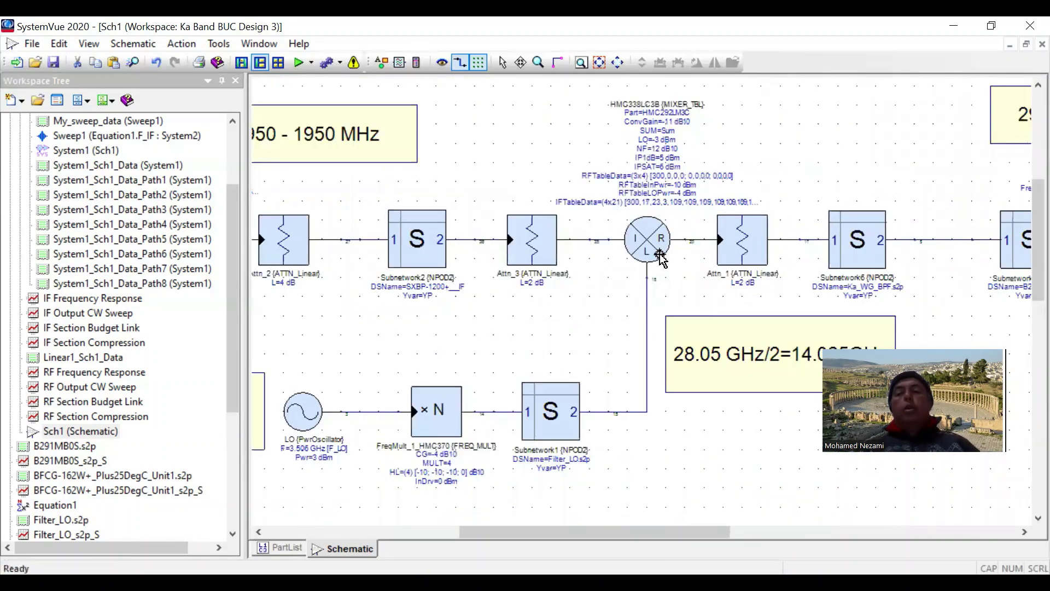
scroll(641, 301, up, 1)
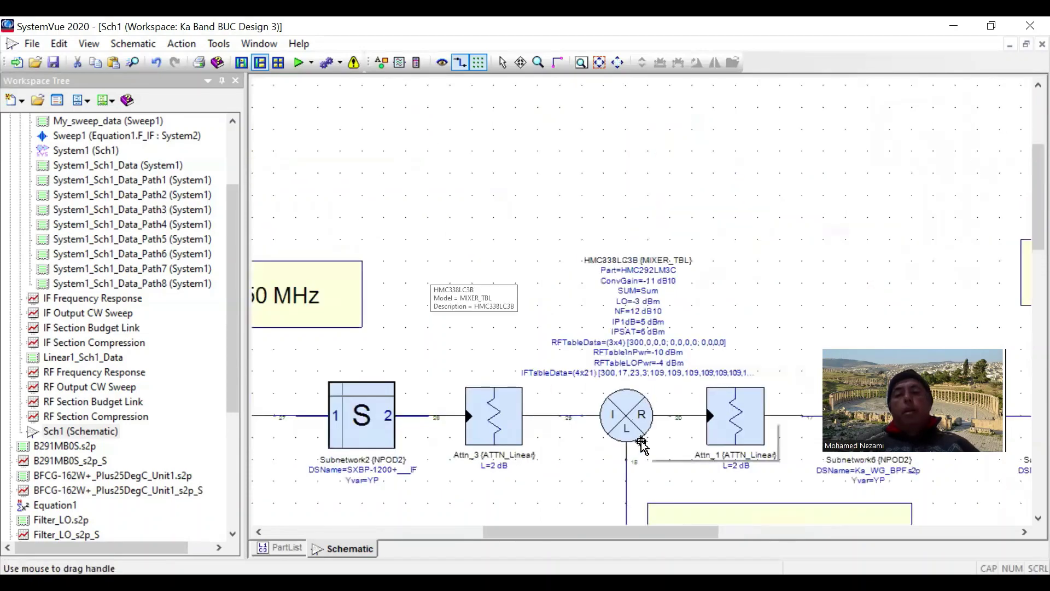
scroll(642, 304, up, 1)
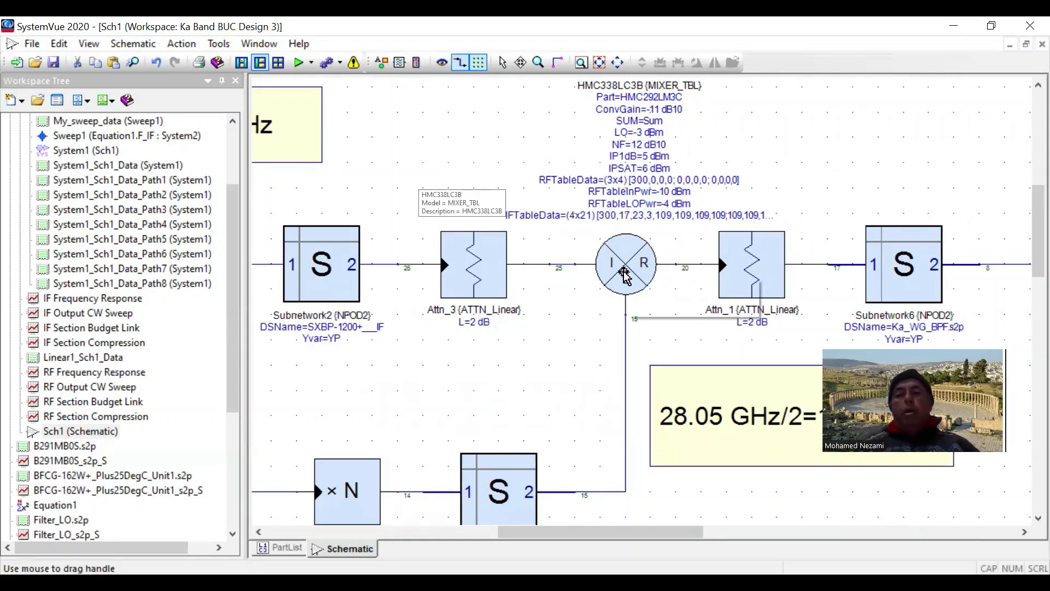
scroll(627, 264, down, 2)
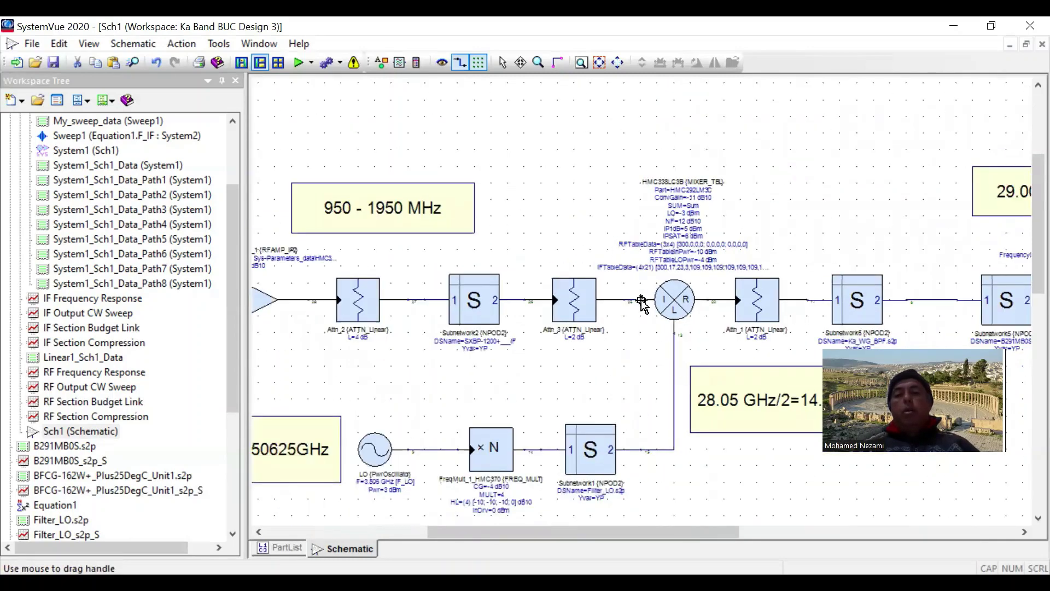
scroll(646, 318, down, 2)
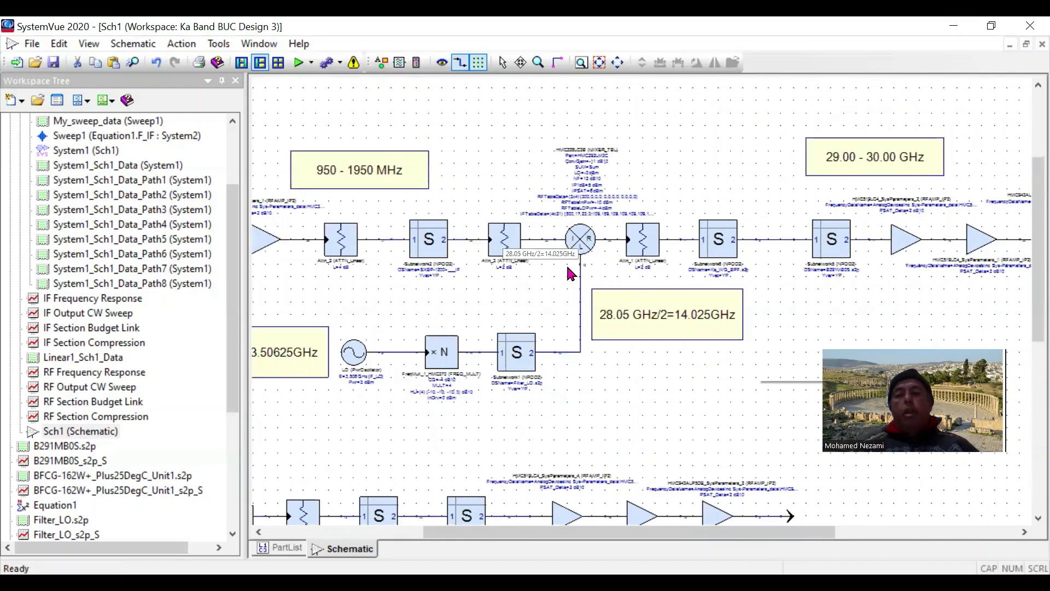
scroll(639, 301, up, 1)
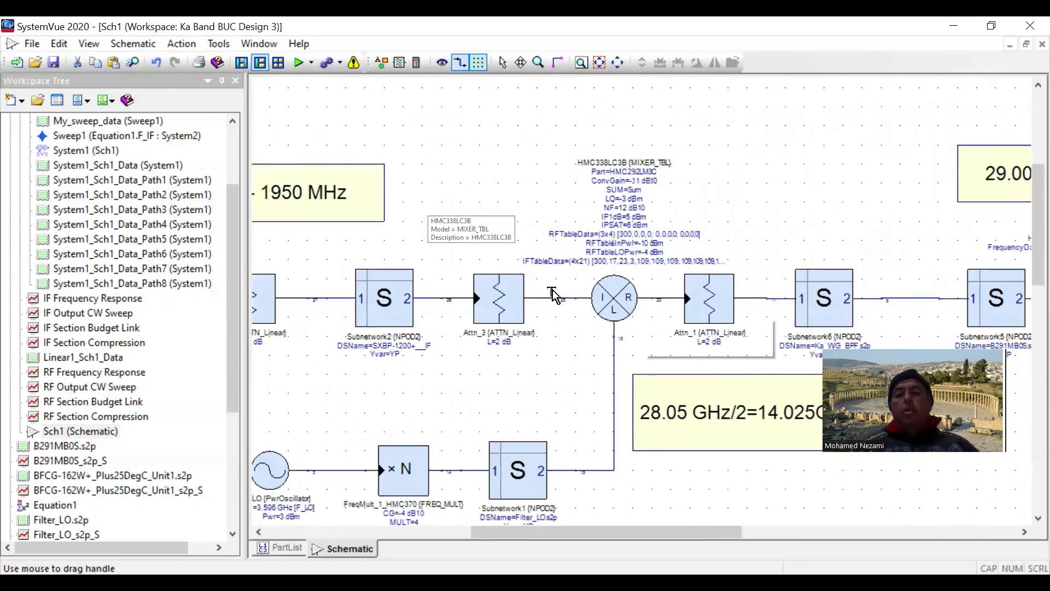
scroll(640, 302, up, 1)
scroll(567, 309, down, 1)
scroll(771, 366, down, 1)
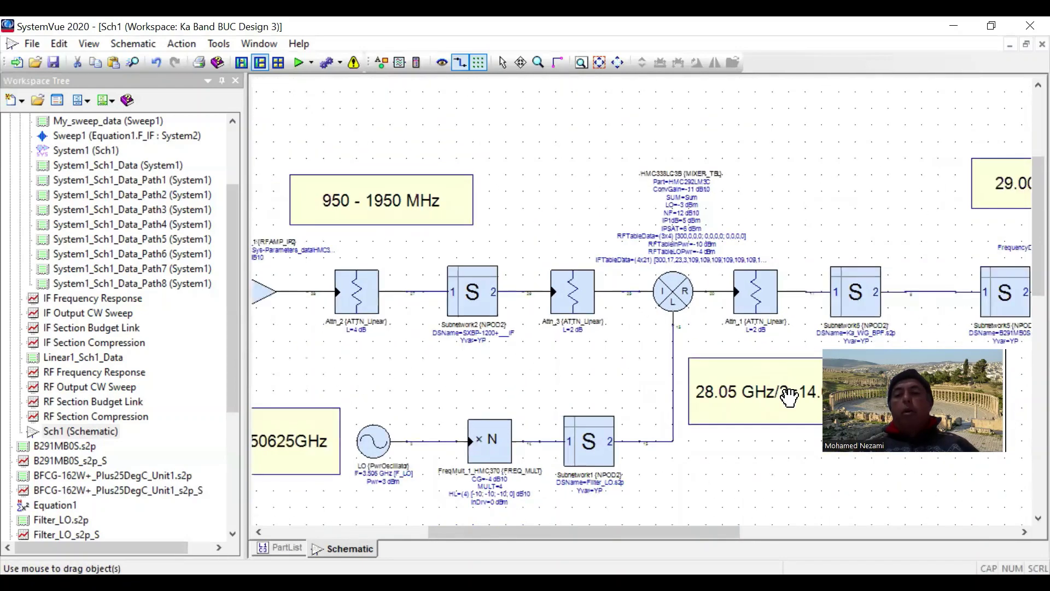
scroll(651, 307, up, 1)
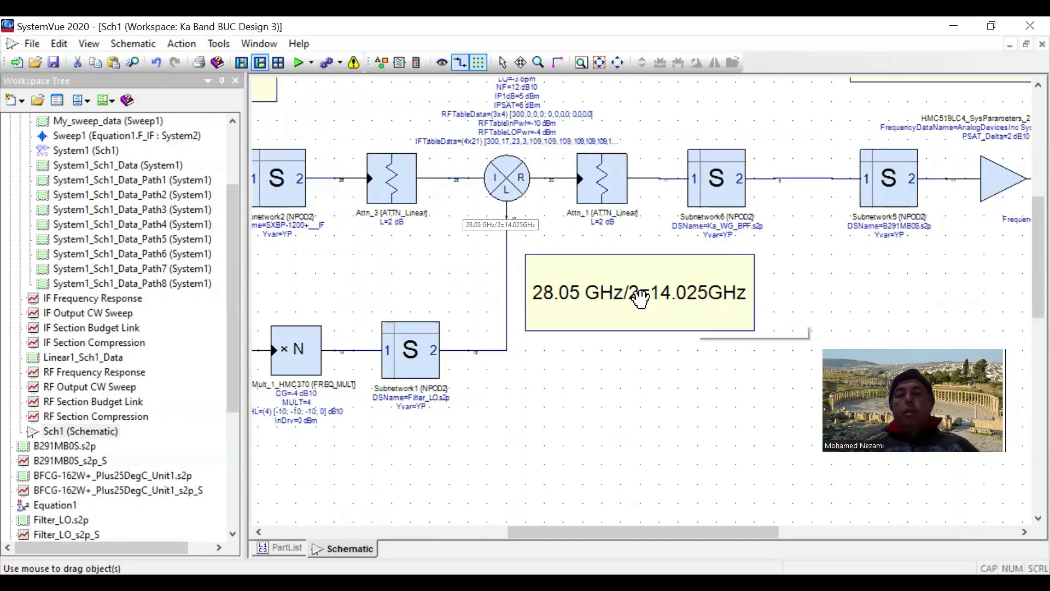
scroll(640, 300, down, 1)
scroll(489, 230, down, 1)
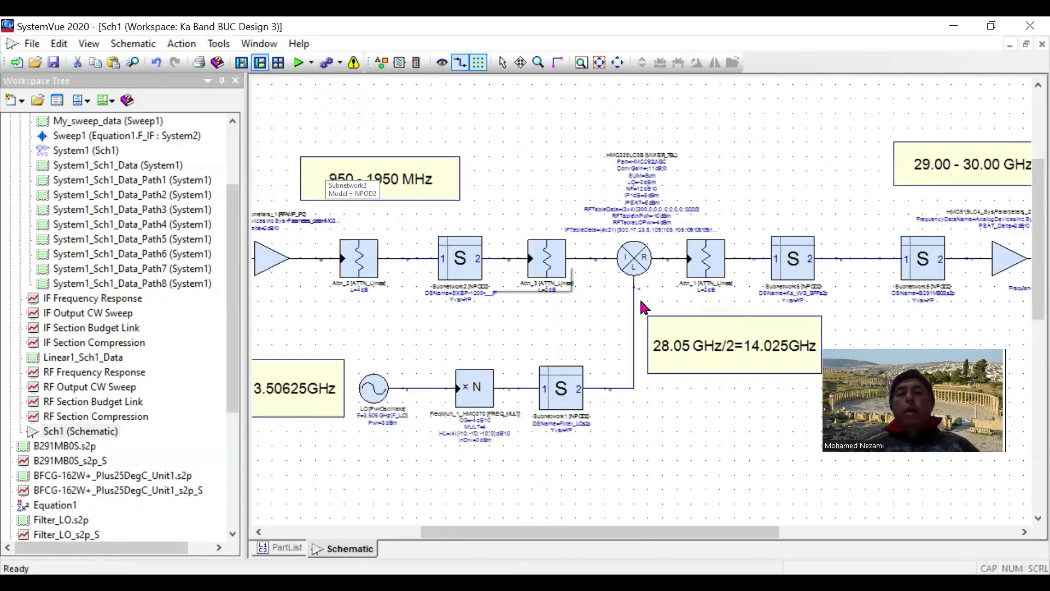
scroll(528, 279, up, 1)
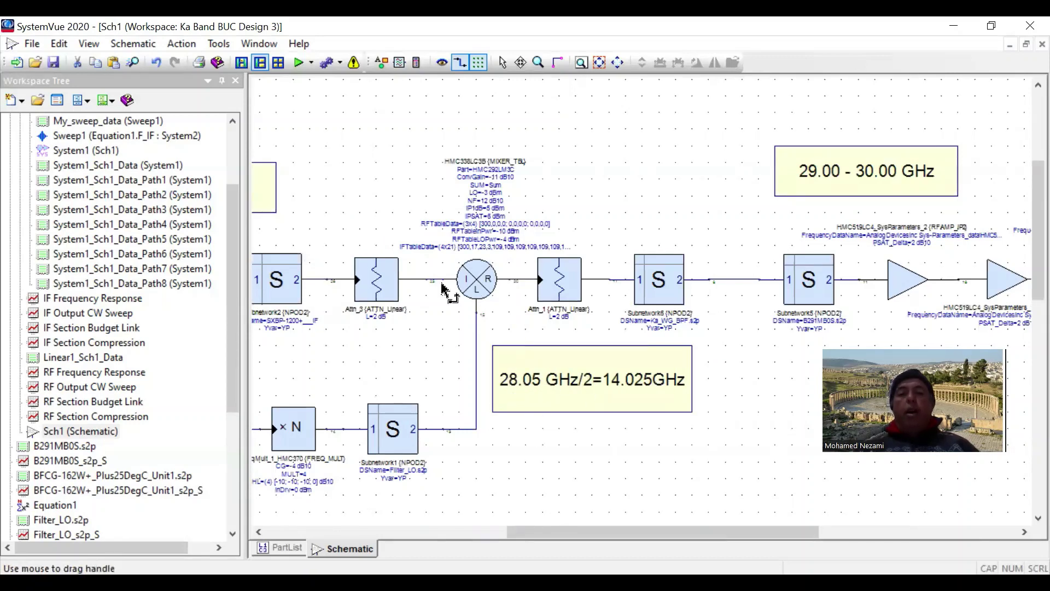
scroll(503, 210, down, 3)
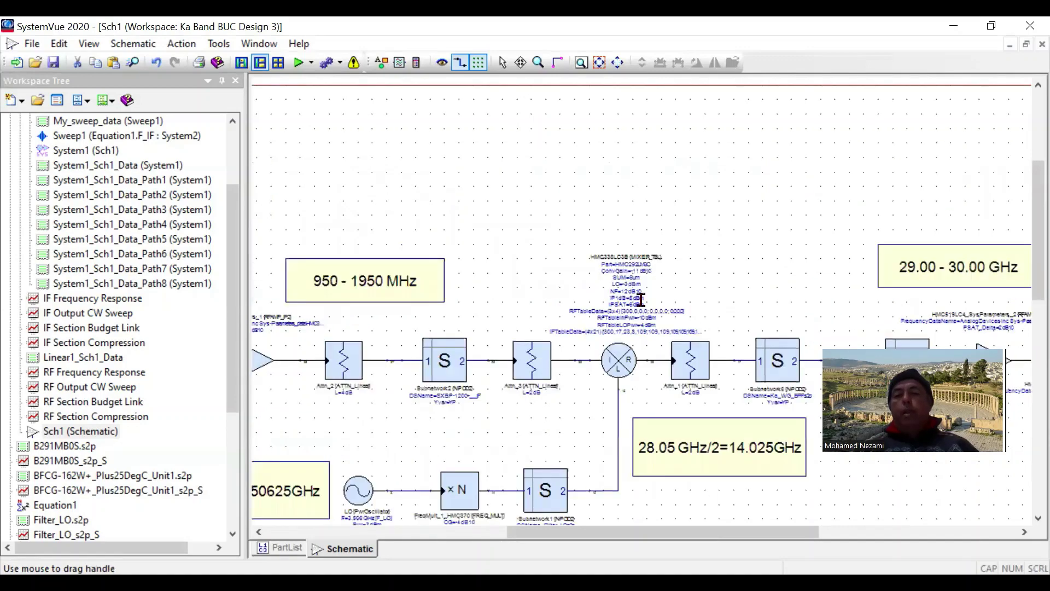
scroll(643, 306, down, 2)
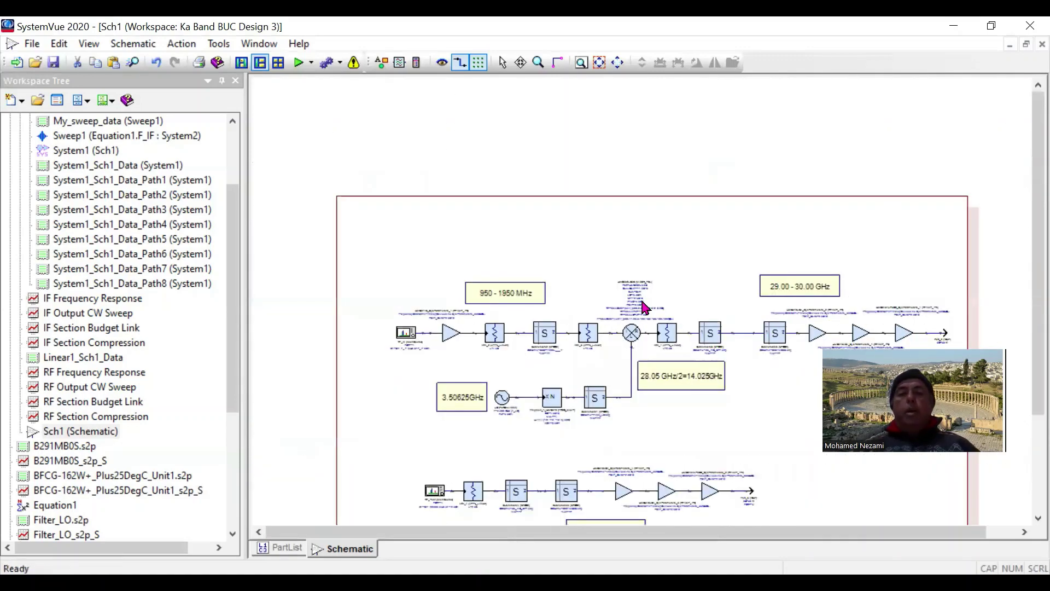
- Examine the RF section after the mixer, focusing on the Ka_WG_BPF.s2p and B291MB0S.s2p filter subnetworks
scroll(643, 301, up, 4)
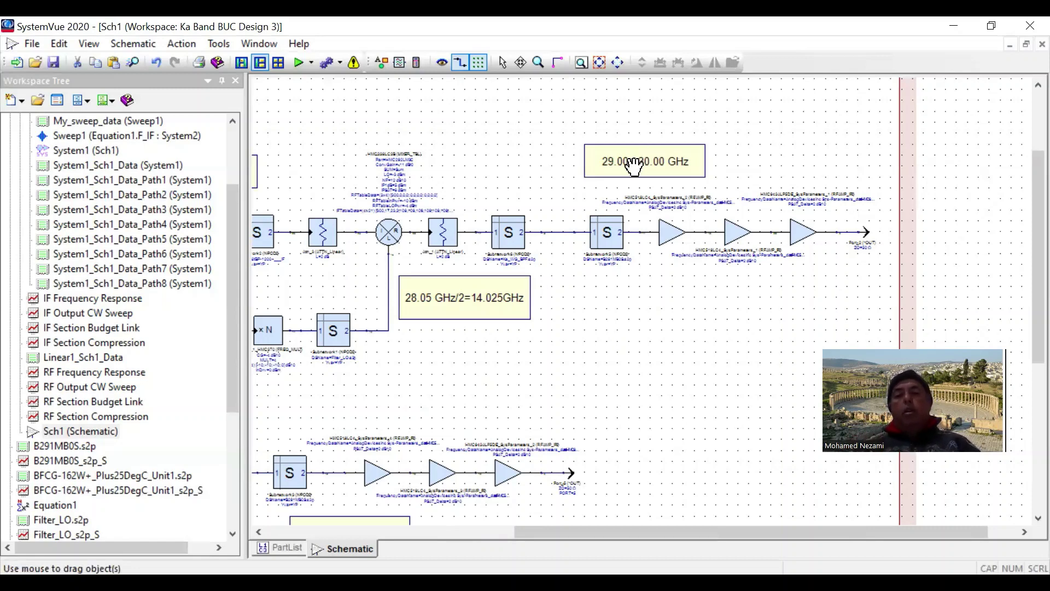
scroll(639, 297, up, 2)
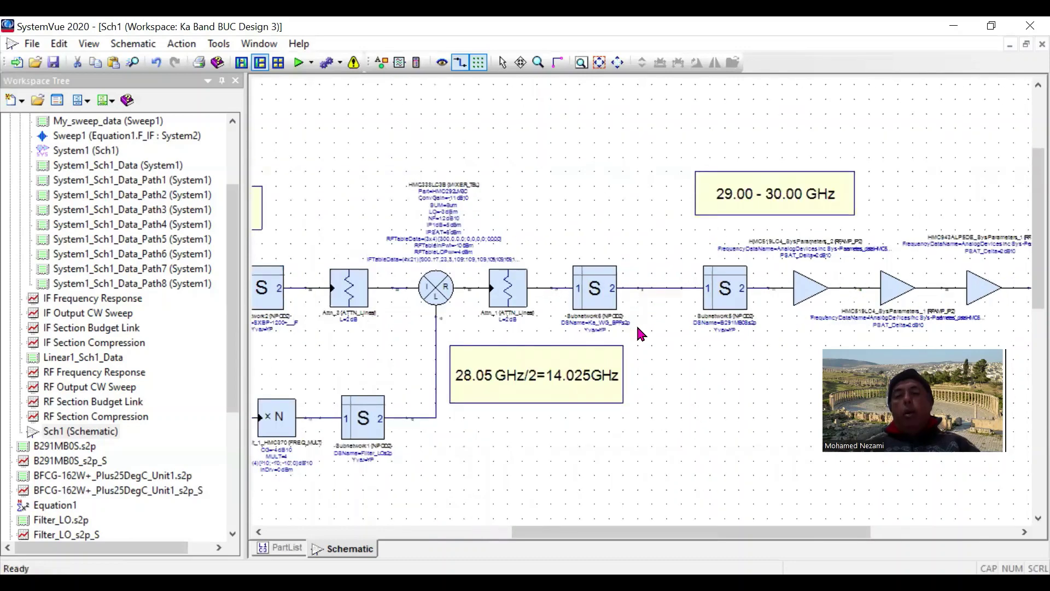
scroll(641, 333, up, 2)
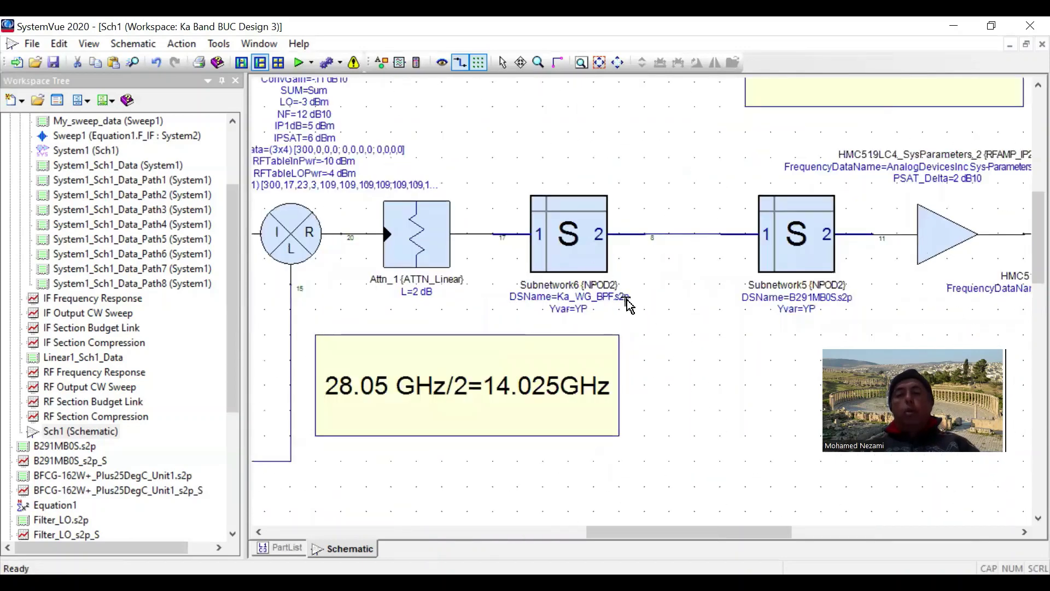
scroll(642, 301, up, 1)
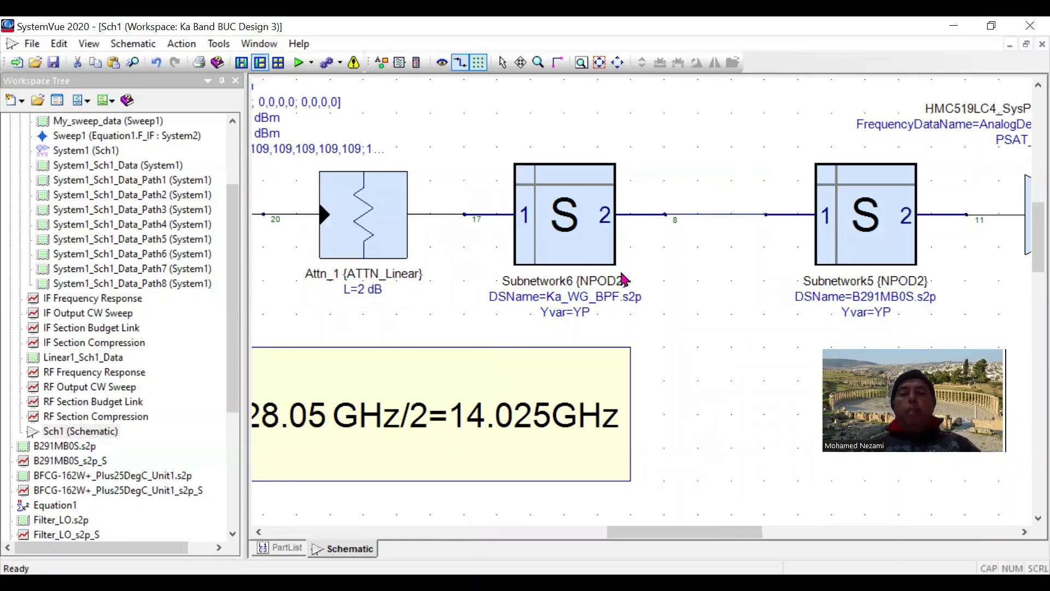
scroll(641, 304, down, 1)
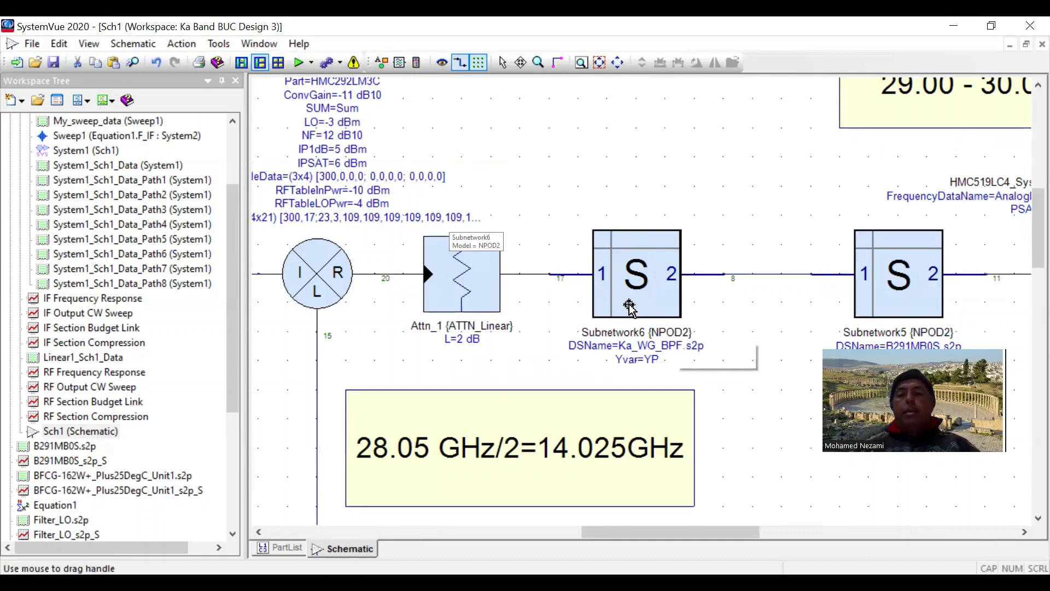
scroll(635, 304, down, 3)
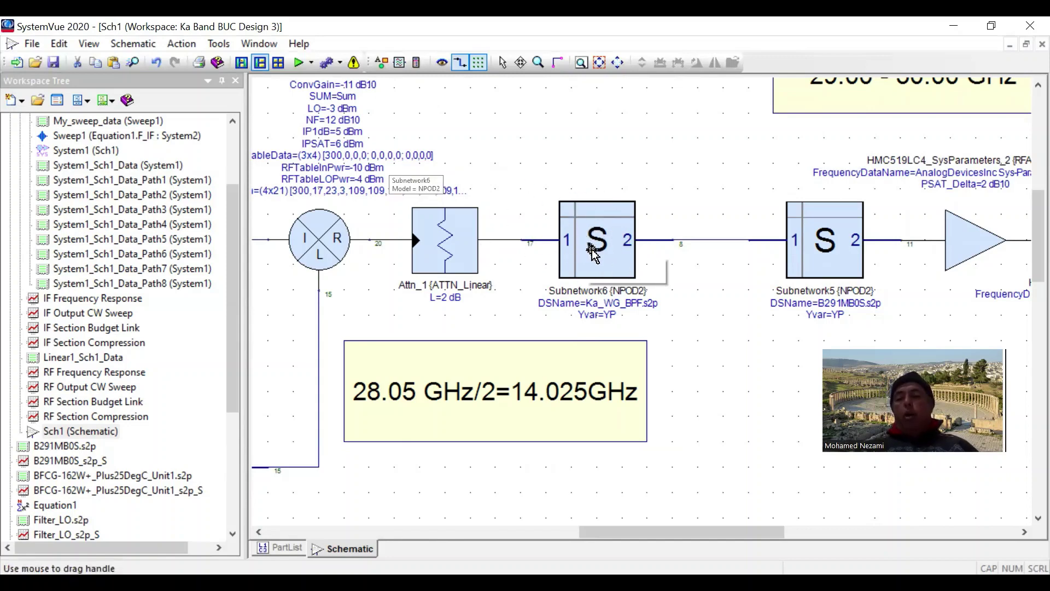
scroll(642, 302, down, 1)
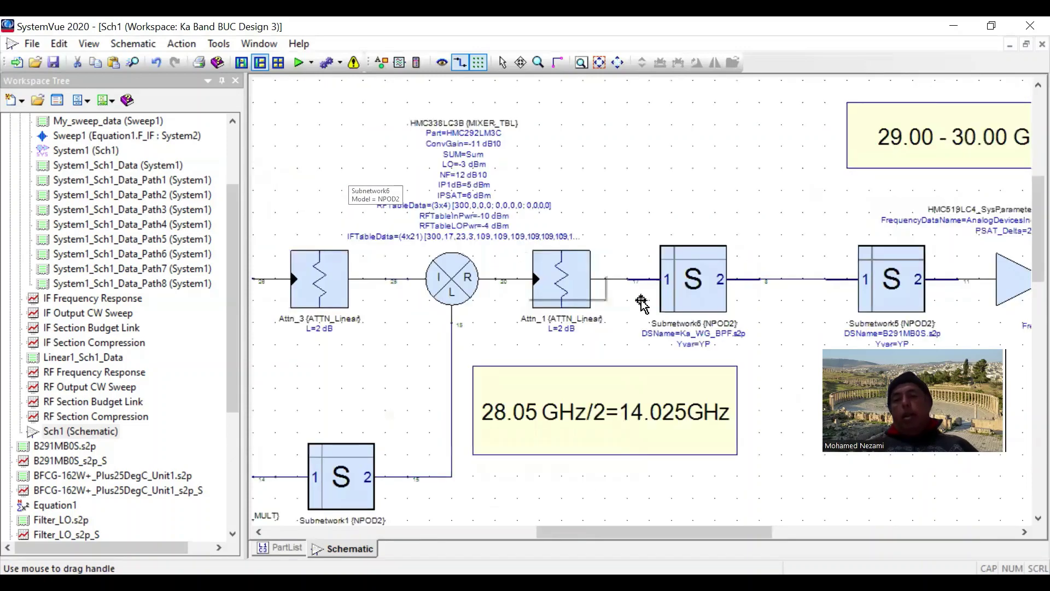
scroll(642, 302, down, 1)
scroll(638, 298, down, 1)
scroll(640, 299, up, 2)
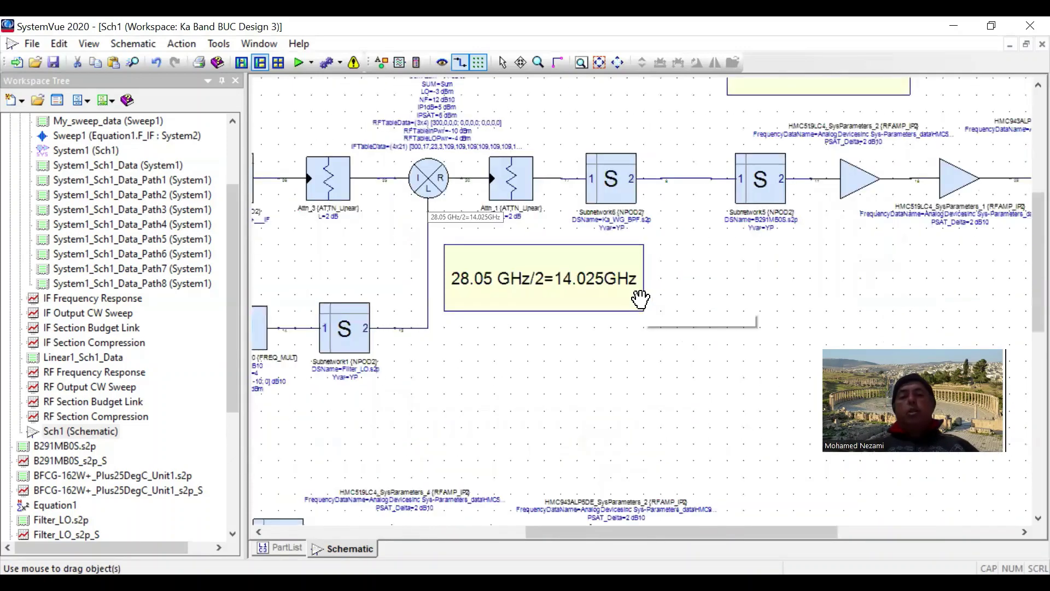
- Examine the B291MB0S.s2p filter subnetwork between the Ka_WG_BPF.s2p filter and the first HMC519LC4 amplifier
scroll(640, 300, down, 1)
scroll(746, 276, down, 1)
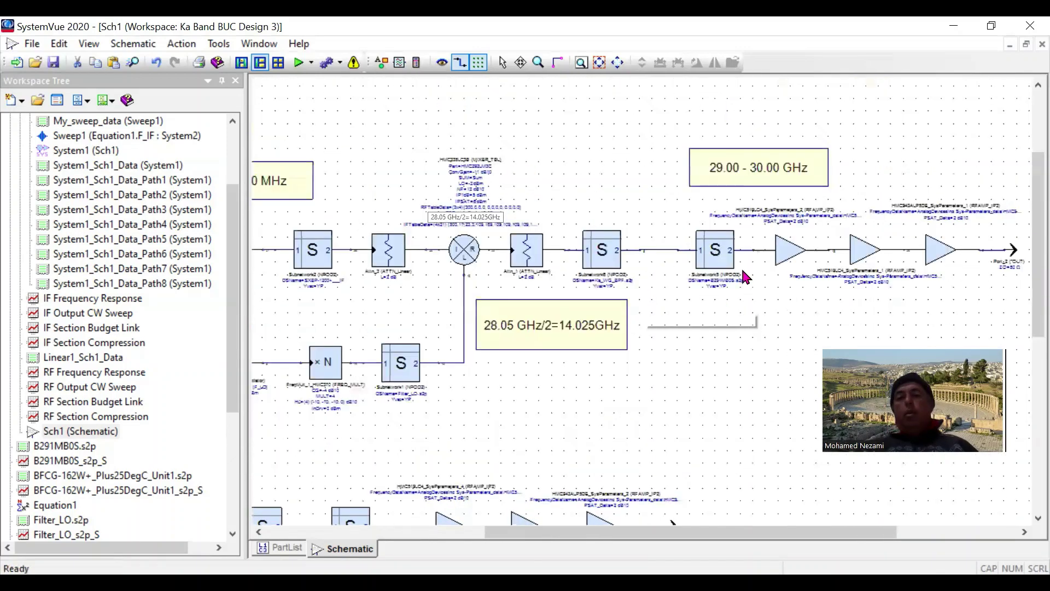
scroll(641, 302, up, 2)
click(642, 303)
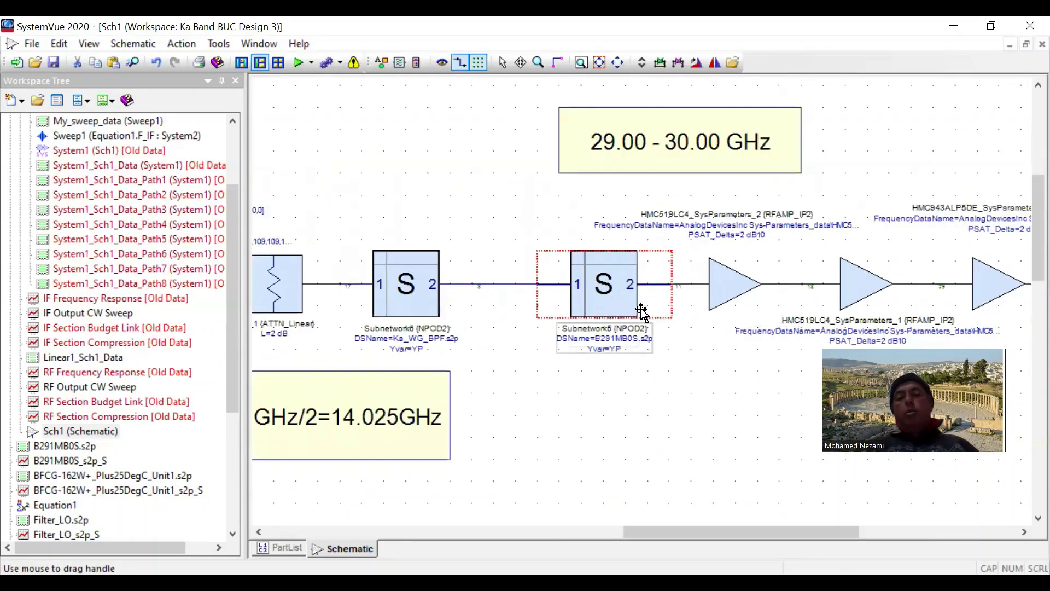
scroll(642, 302, up, 1)
scroll(641, 302, up, 1)
click(593, 386)
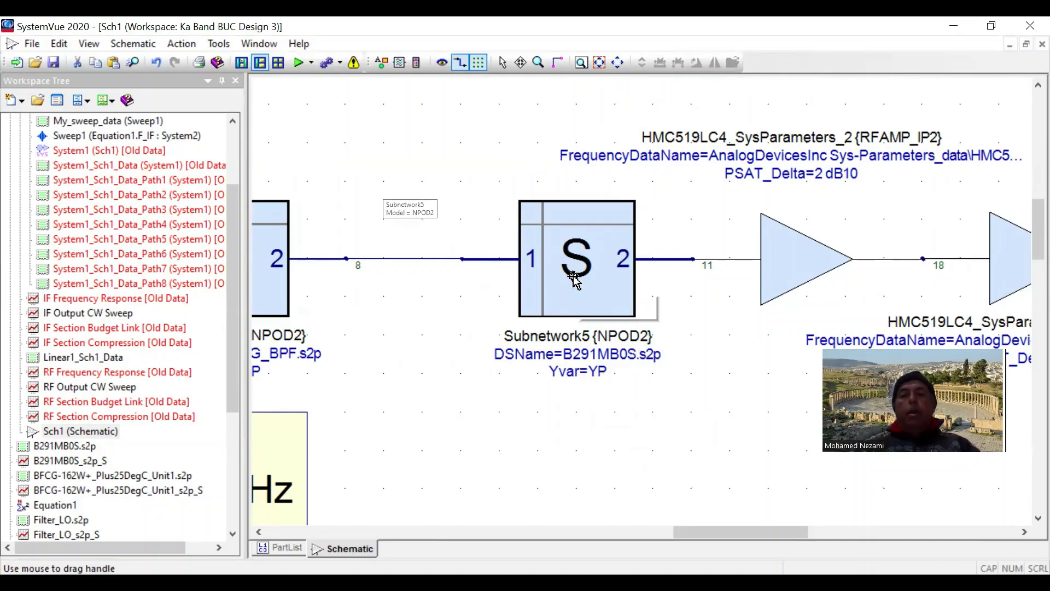
scroll(641, 300, down, 4)
scroll(646, 308, up, 1)
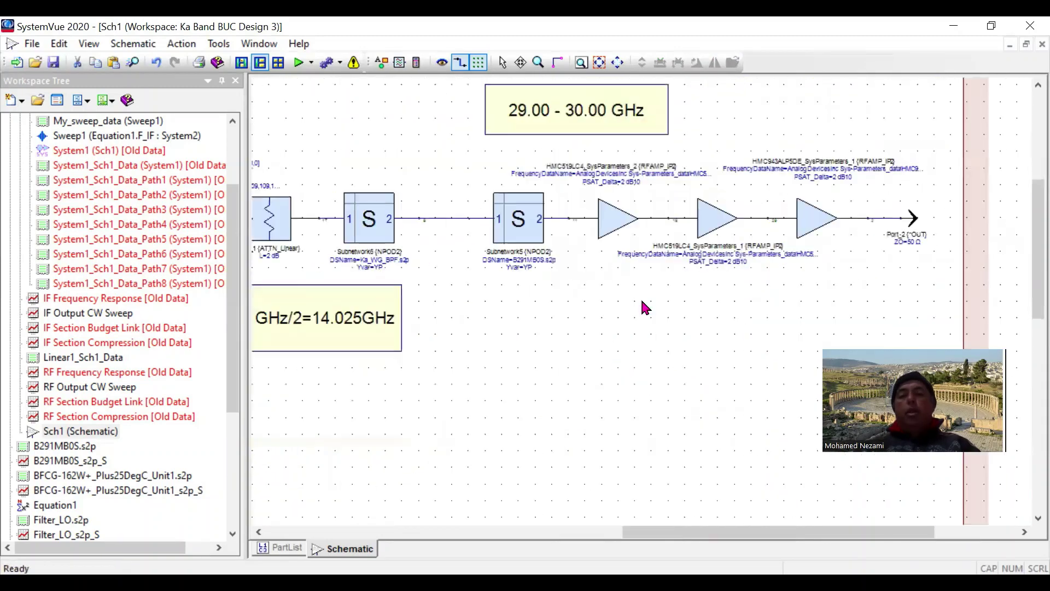
scroll(637, 300, up, 2)
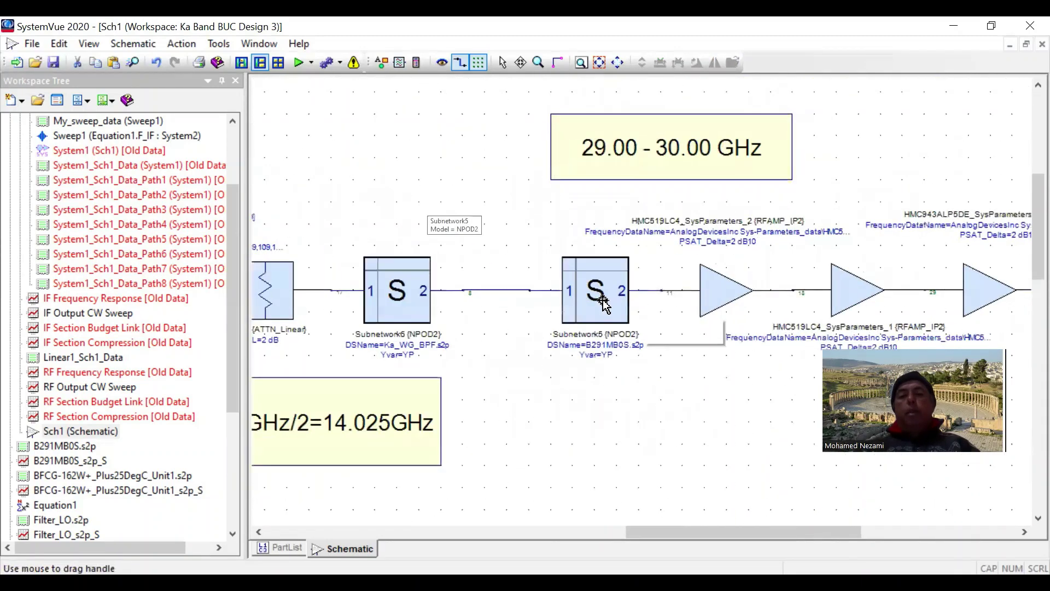
click(604, 301)
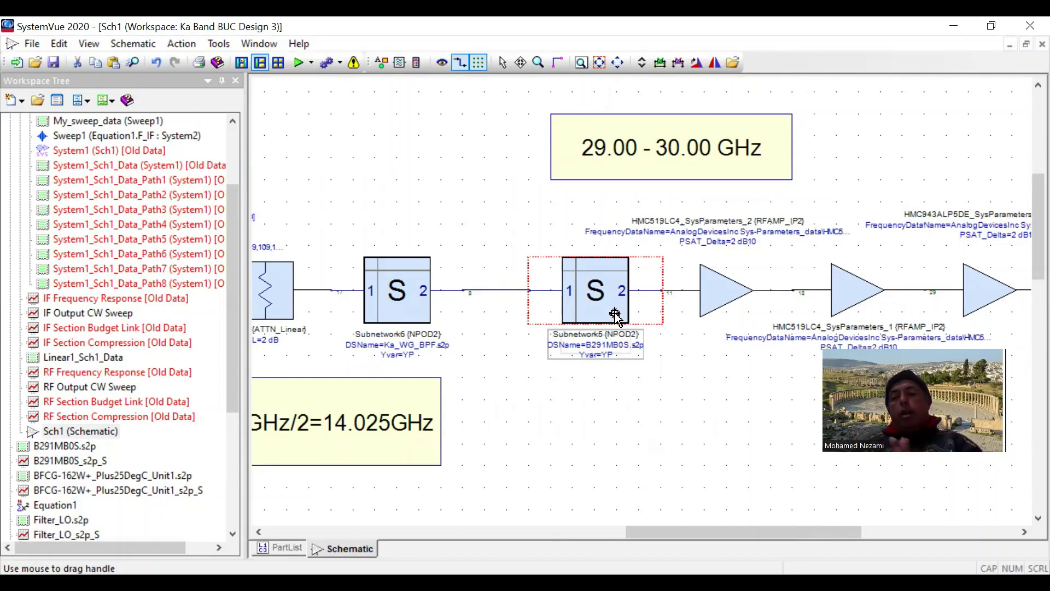
scroll(615, 314, down, 3)
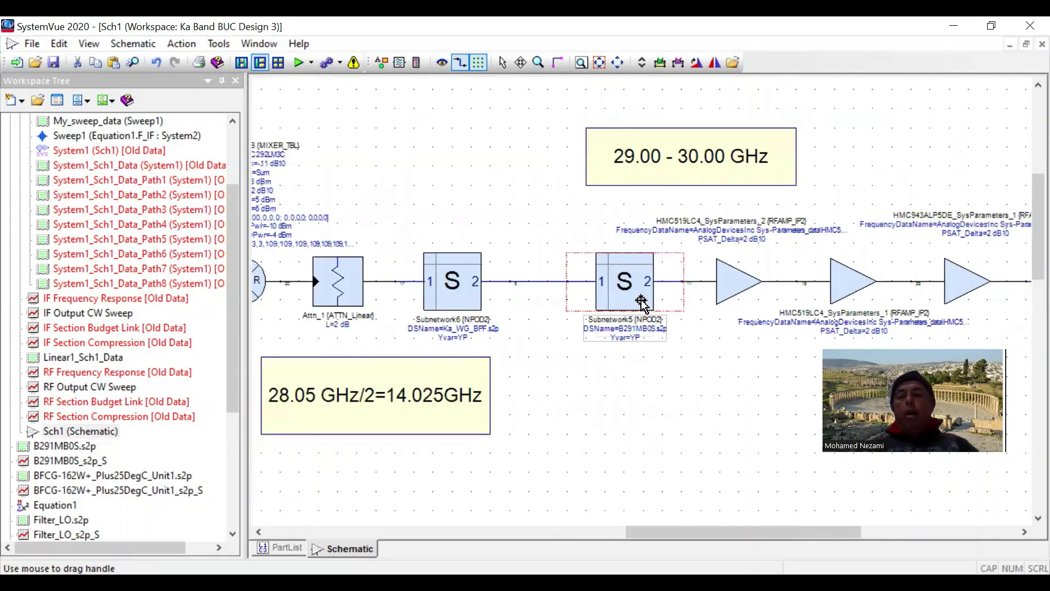
- Examine the RF output stages: the two HMC519LC4 amplifiers, the HMC943ALP5DE power amplifier and output Port_2
scroll(642, 304, up, 4)
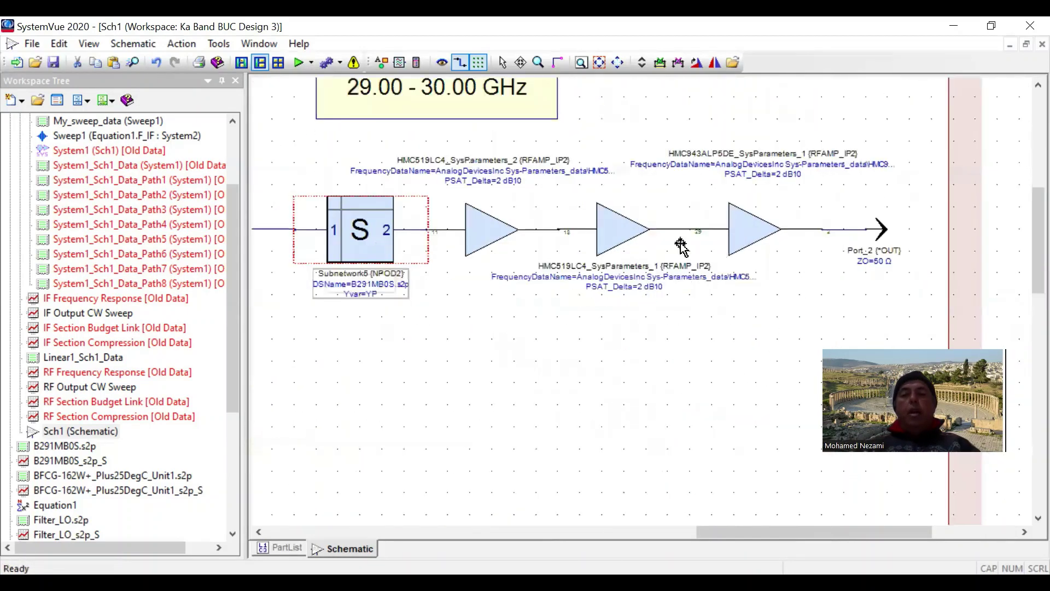
scroll(642, 304, up, 1)
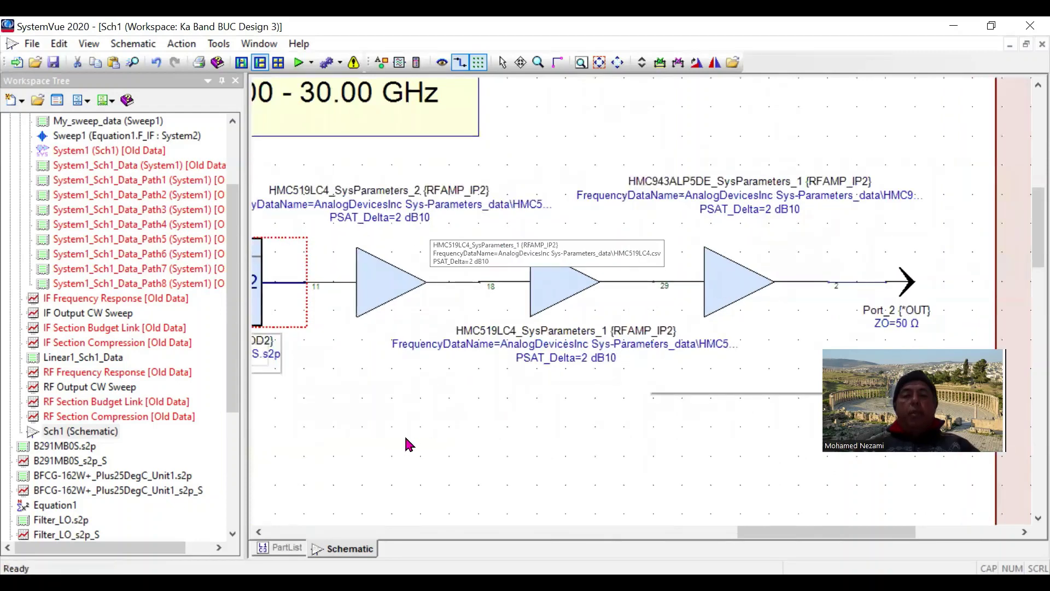
click(376, 329)
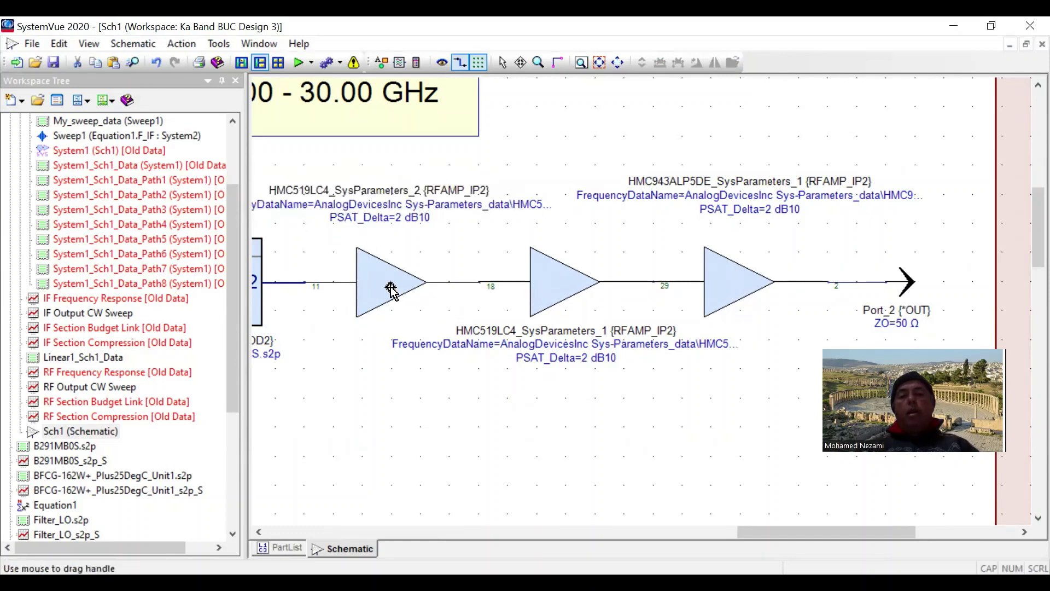
click(562, 281)
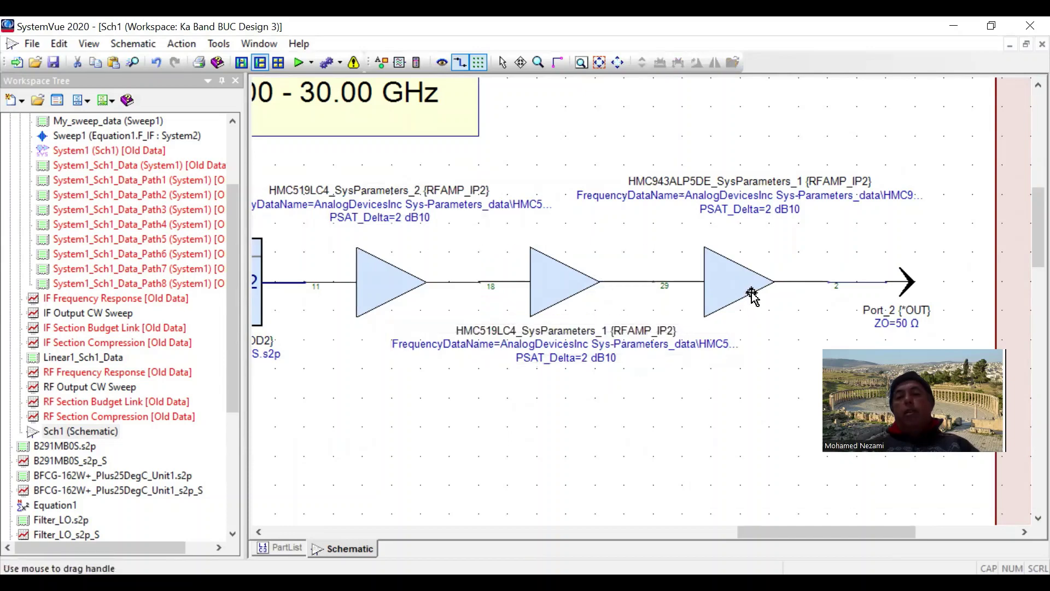
click(751, 293)
scroll(641, 301, up, 1)
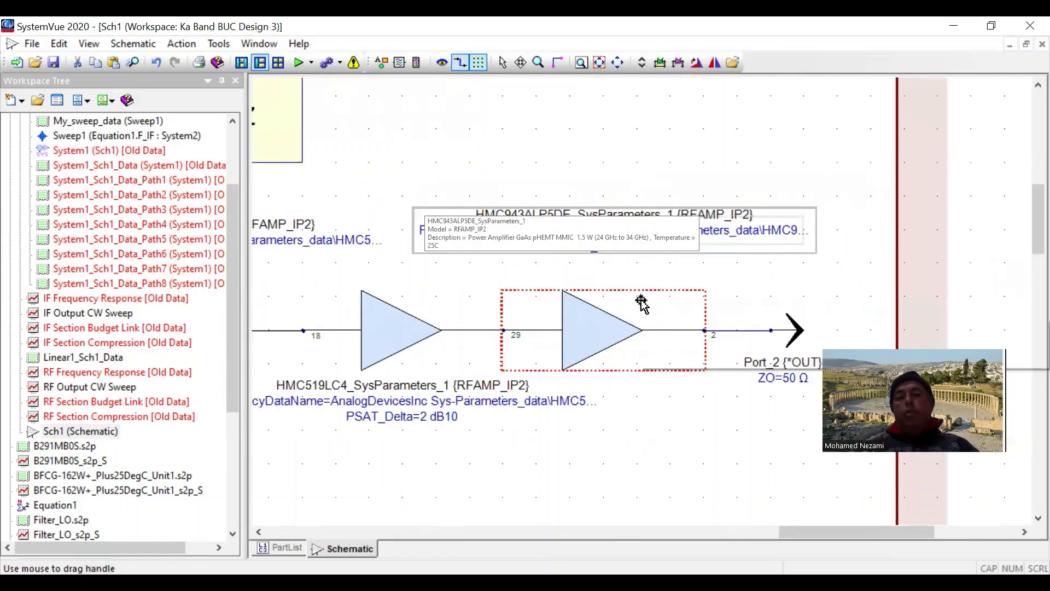
scroll(629, 355, down, 1)
click(647, 382)
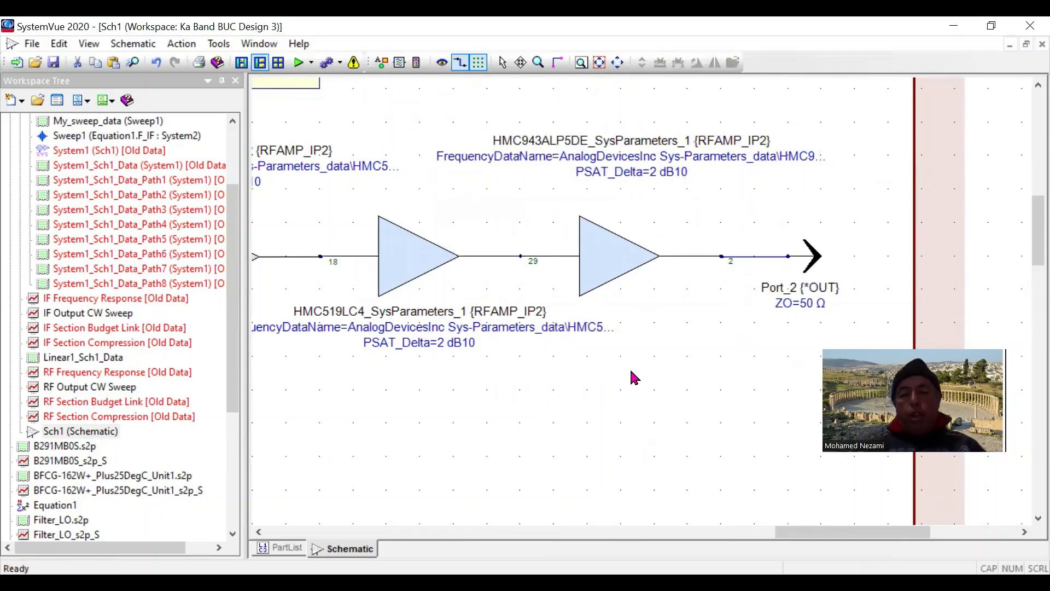
scroll(633, 375, down, 2)
scroll(639, 297, down, 4)
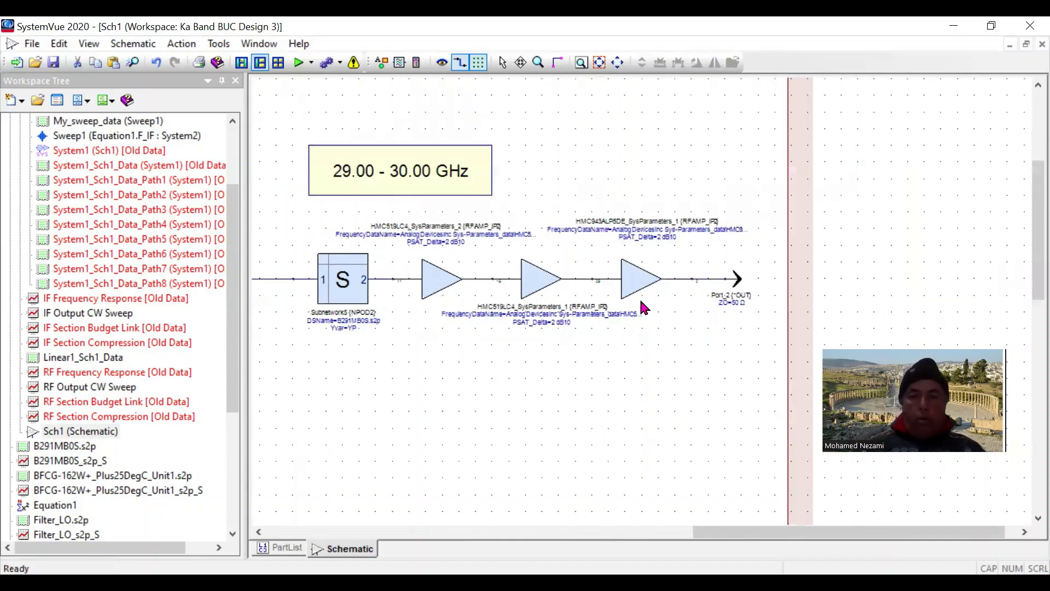
scroll(642, 299, up, 4)
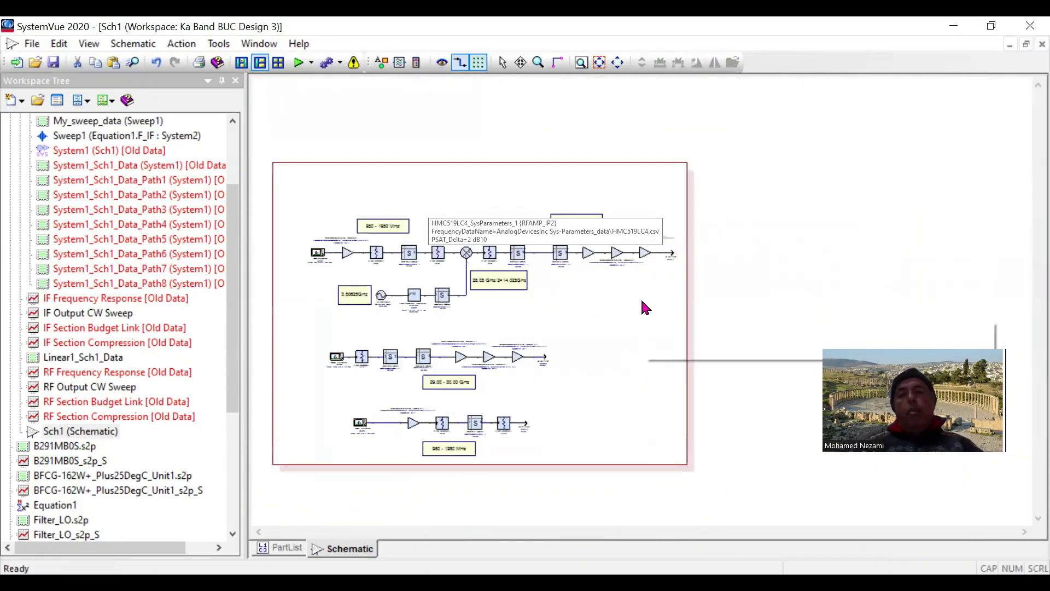
scroll(720, 195, up, 2)
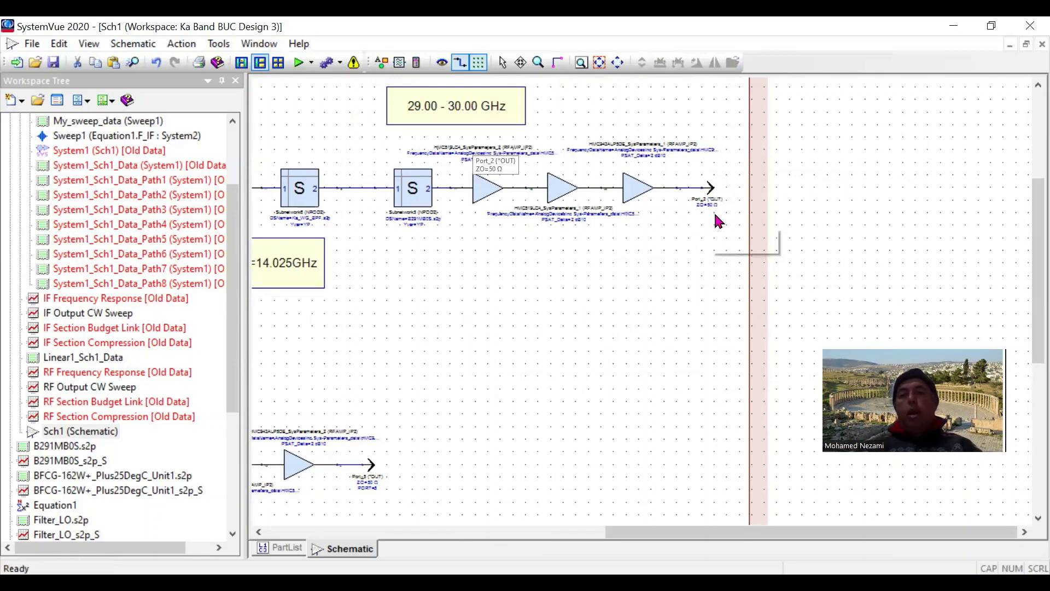
- Review the complete upconverter chain in context, focusing on the HMC338LC3B mixer and its neighbouring attenuators, filters and LO branch
scroll(643, 308, down, 5)
scroll(644, 308, up, 4)
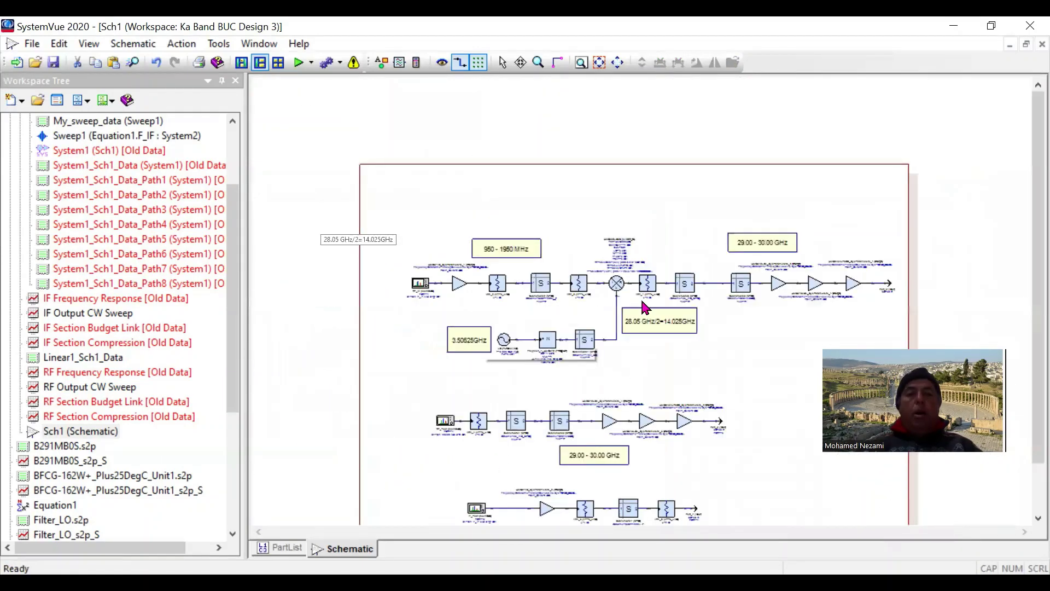
scroll(533, 258, up, 1)
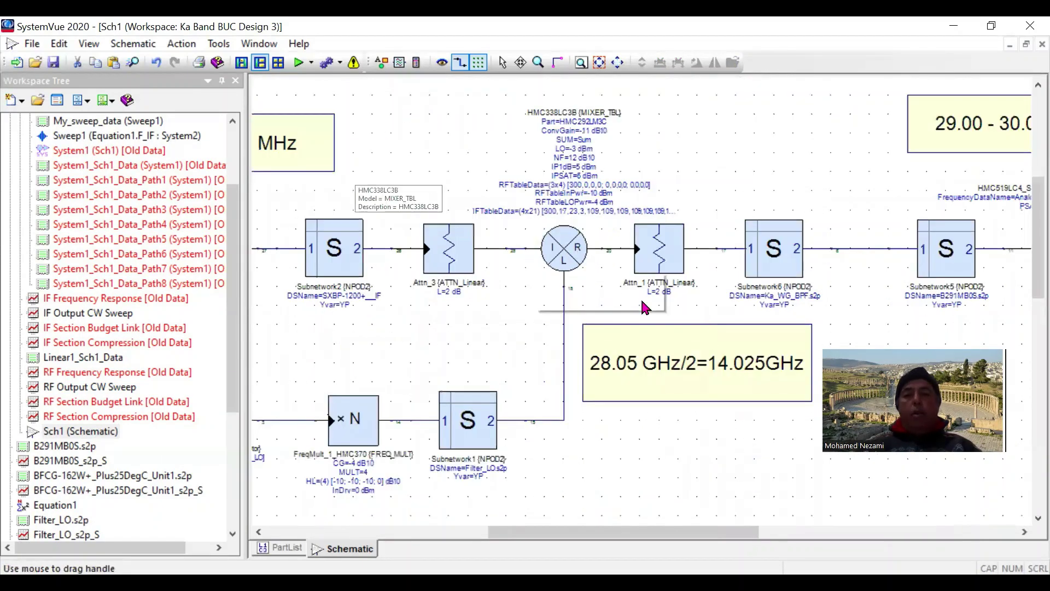
scroll(644, 308, down, 3)
scroll(644, 306, down, 1)
scroll(639, 312, up, 3)
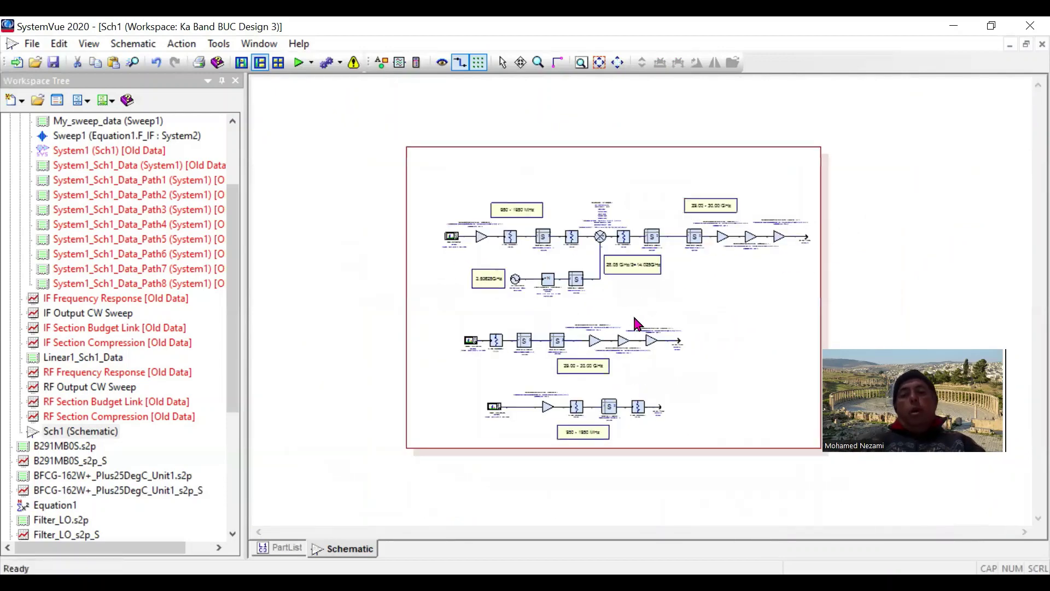
- Select and examine the standalone 29.00 - 30.00 GHz RF test chain, from its source through both filters and three amplifiers
drag(386, 278, 775, 377)
scroll(645, 307, up, 1)
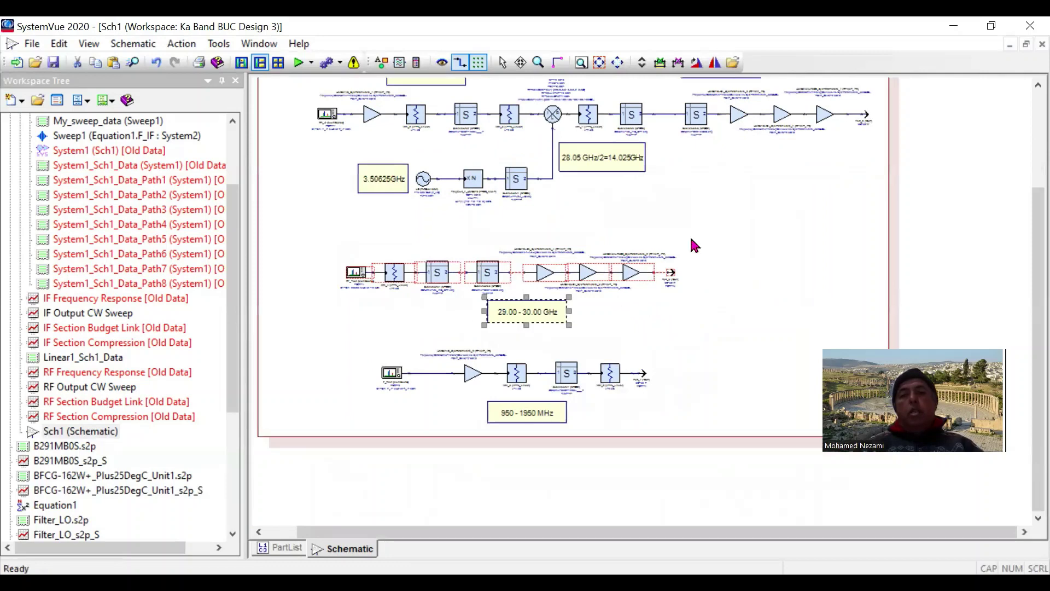
click(813, 205)
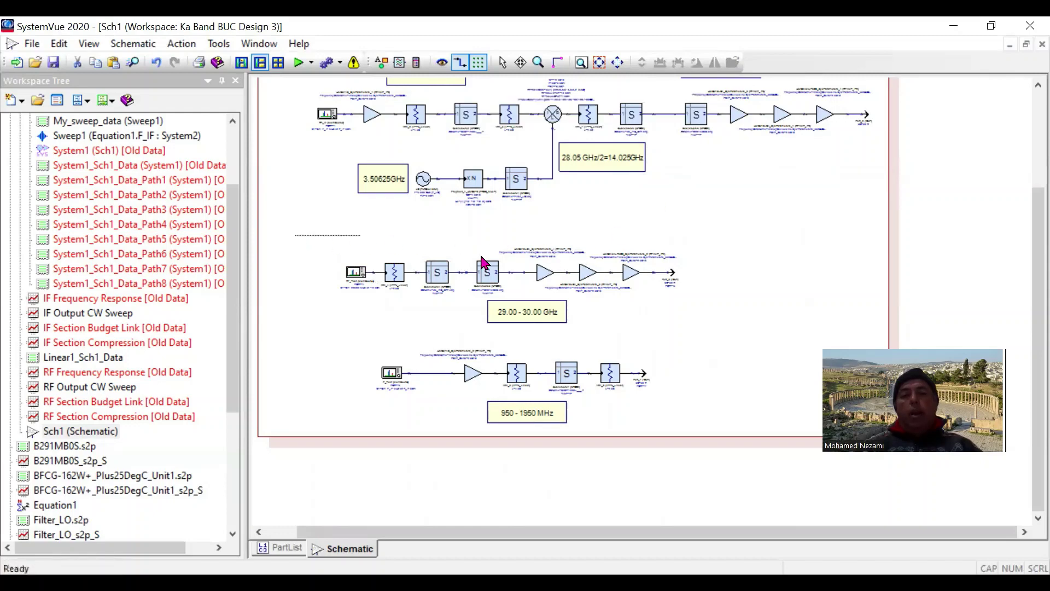
drag(483, 263, 763, 309)
scroll(635, 295, up, 1)
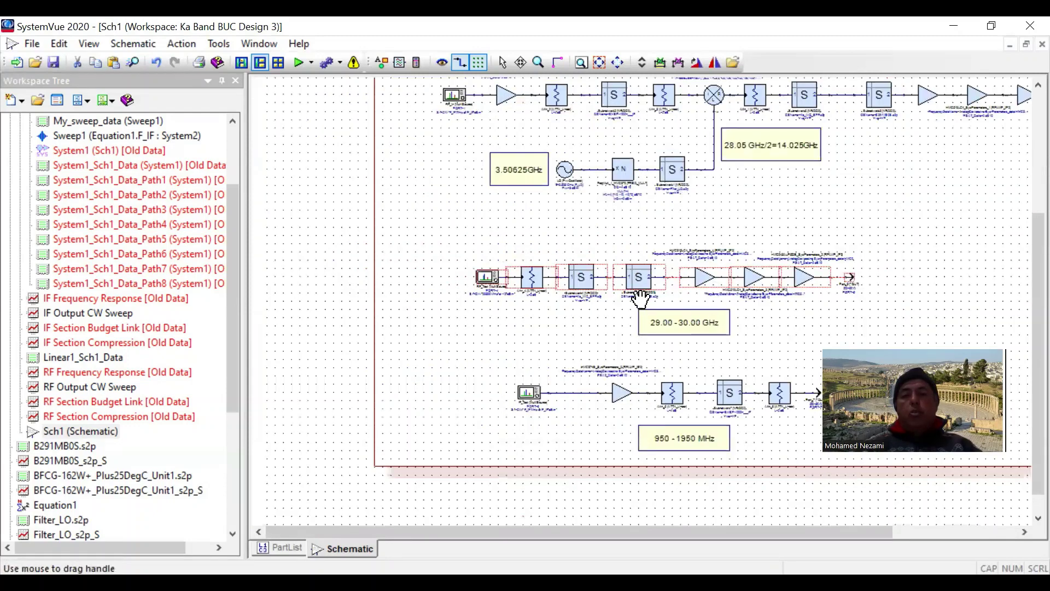
scroll(641, 298, up, 1)
click(476, 358)
scroll(640, 297, down, 1)
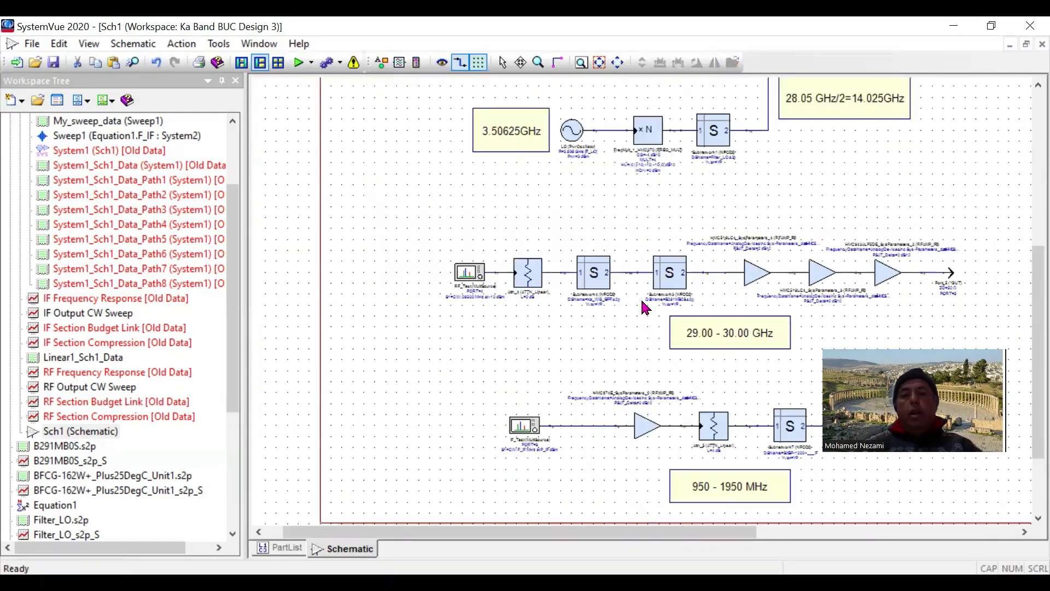
scroll(641, 300, down, 1)
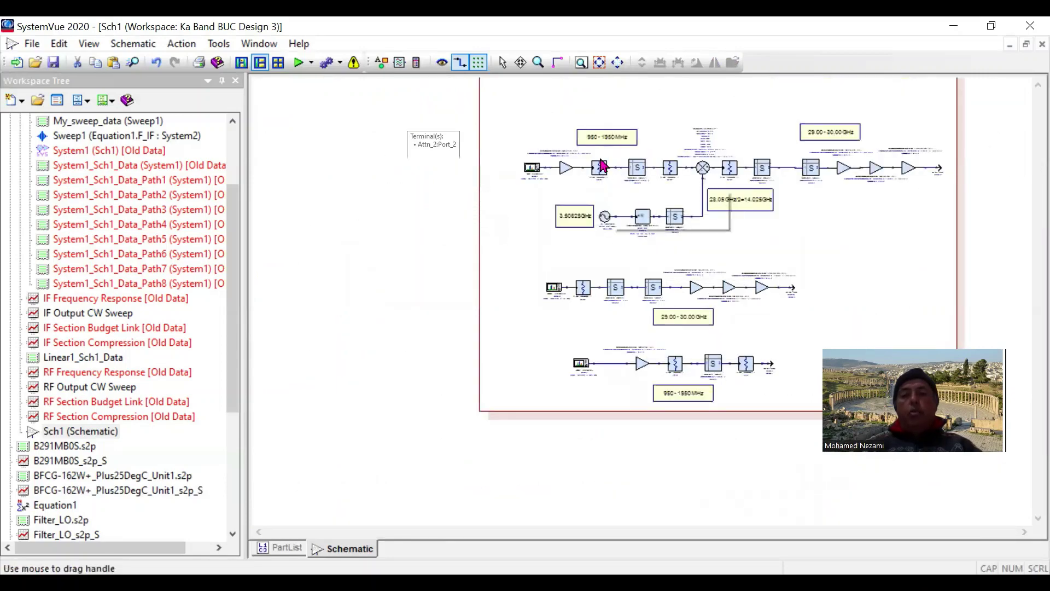
- Examine the standalone 950 - 1950 MHz IF test chain with its HMC374E amplifier, attenuators and SXBP-1200+ filter subnetwork
scroll(644, 308, down, 1)
scroll(644, 308, up, 2)
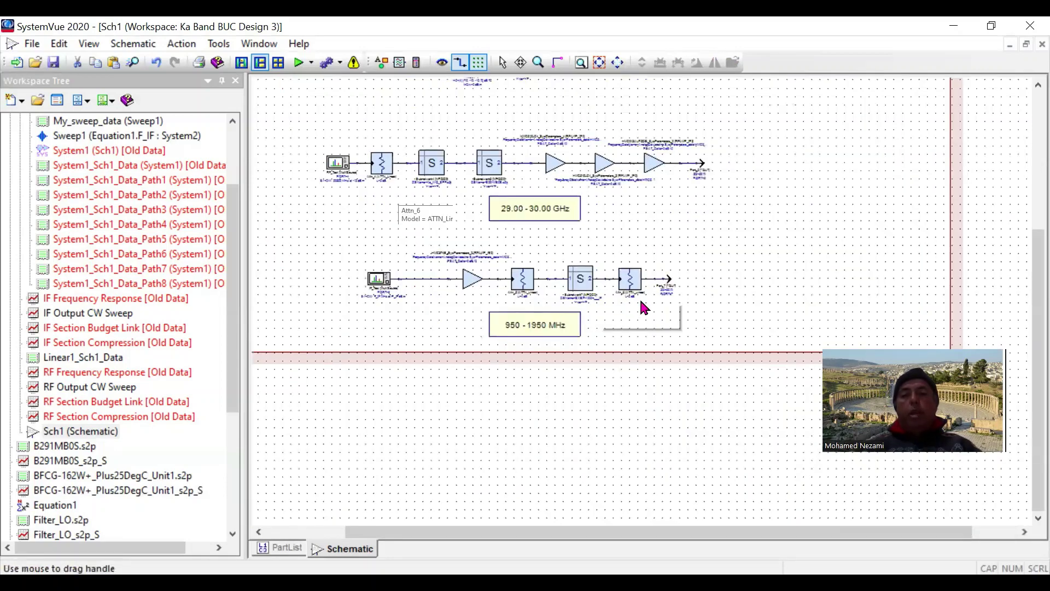
scroll(645, 308, up, 2)
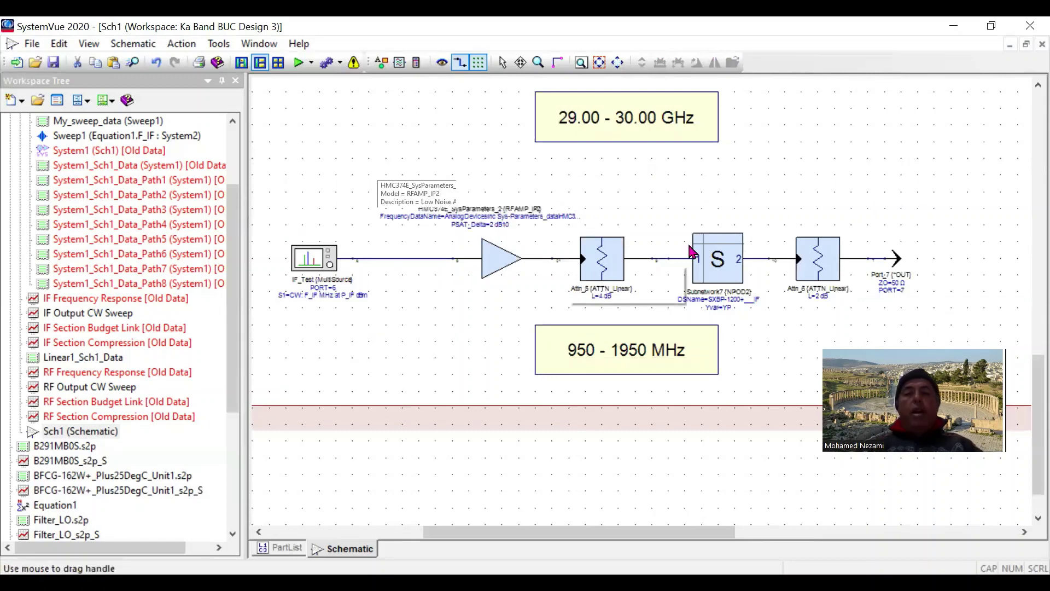
scroll(667, 317, down, 4)
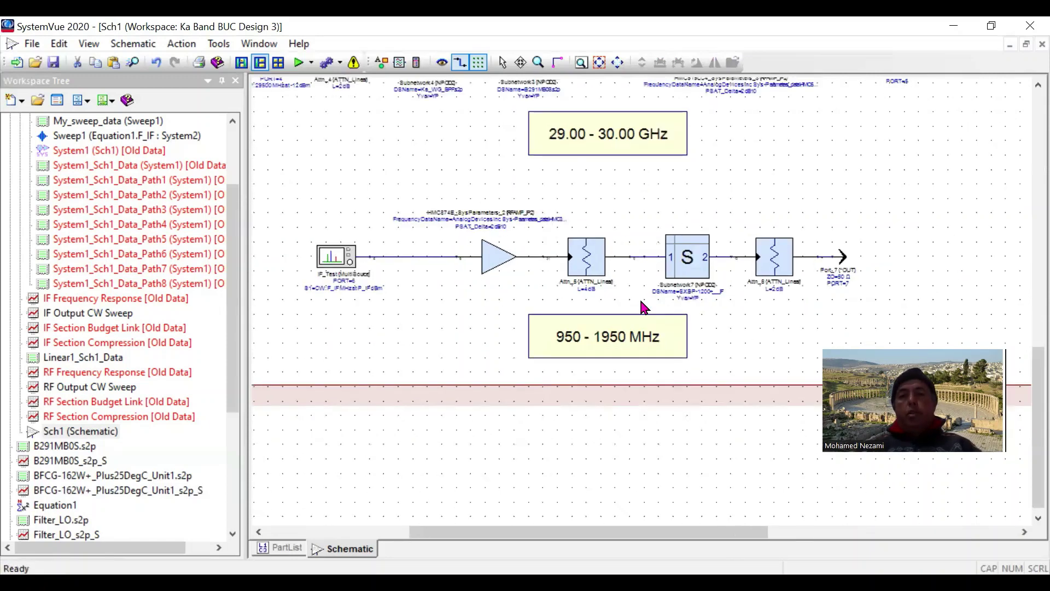
click(600, 62)
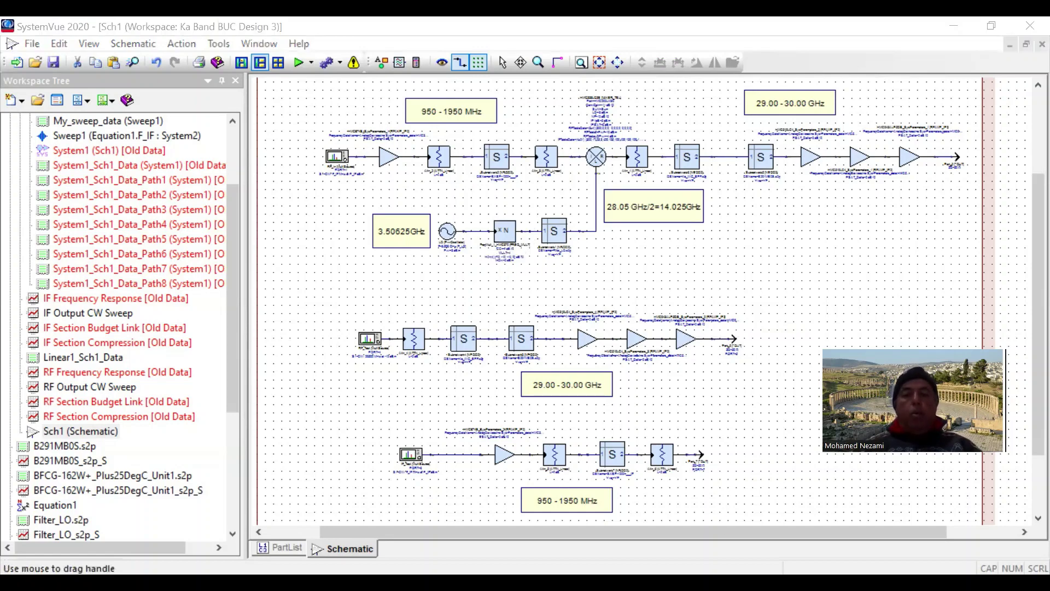
- Switch to Adobe Acrobat Reader and bring up the BFCG-162W+ bandpass filter datasheet
key(alt+Tab)
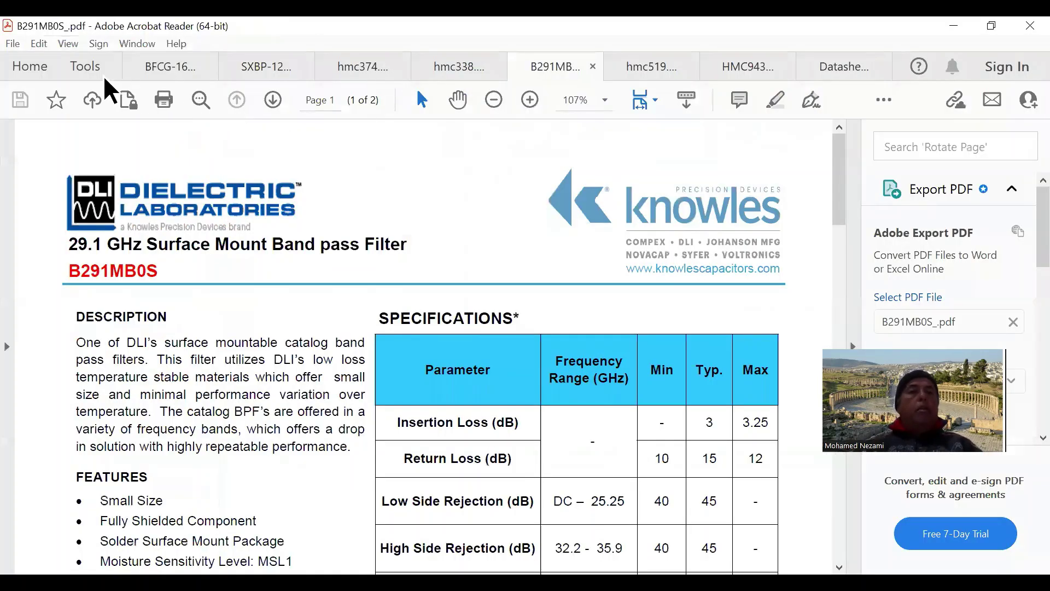
click(160, 68)
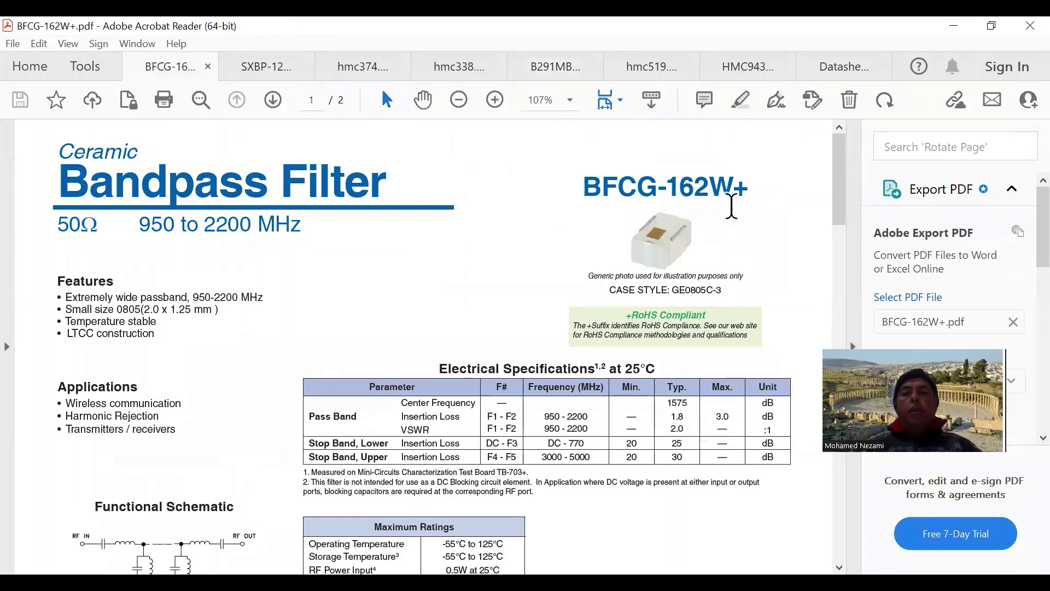
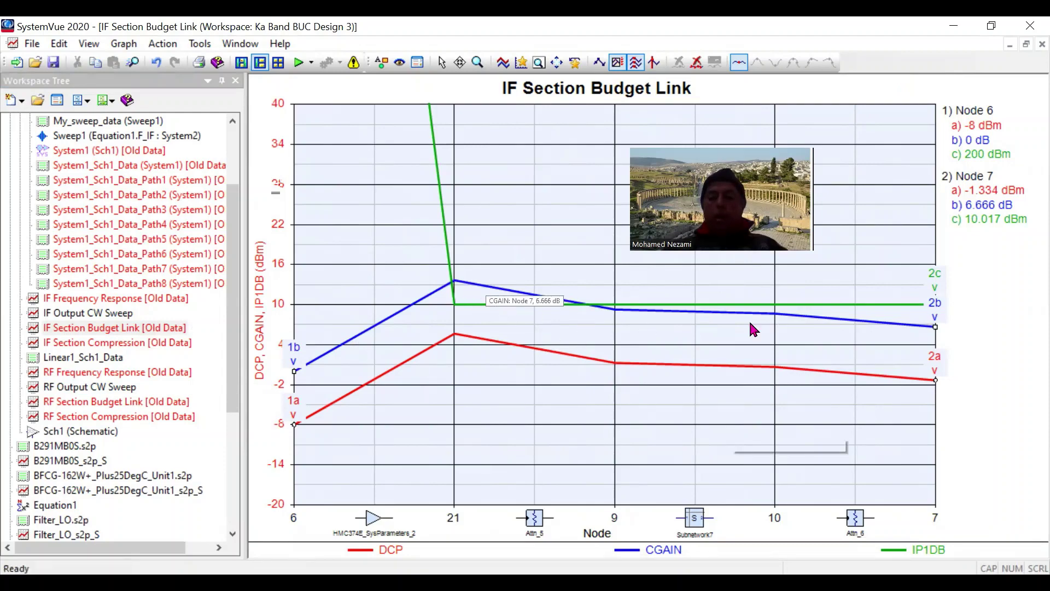
- View the IF Section Compression graph and the IF Output CW Sweep graph from the workspace
double_click(157, 345)
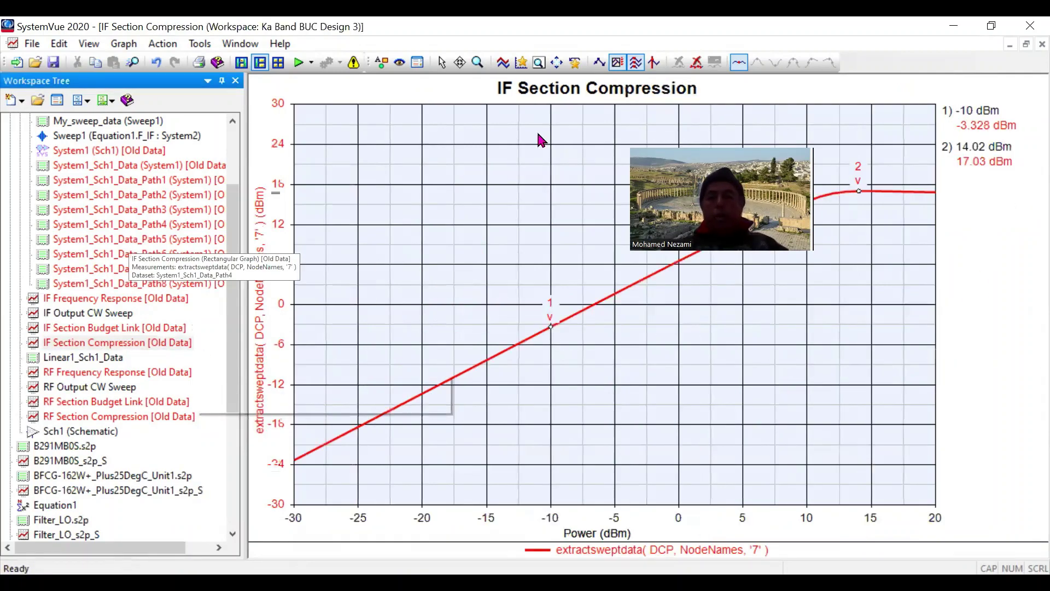
click(314, 432)
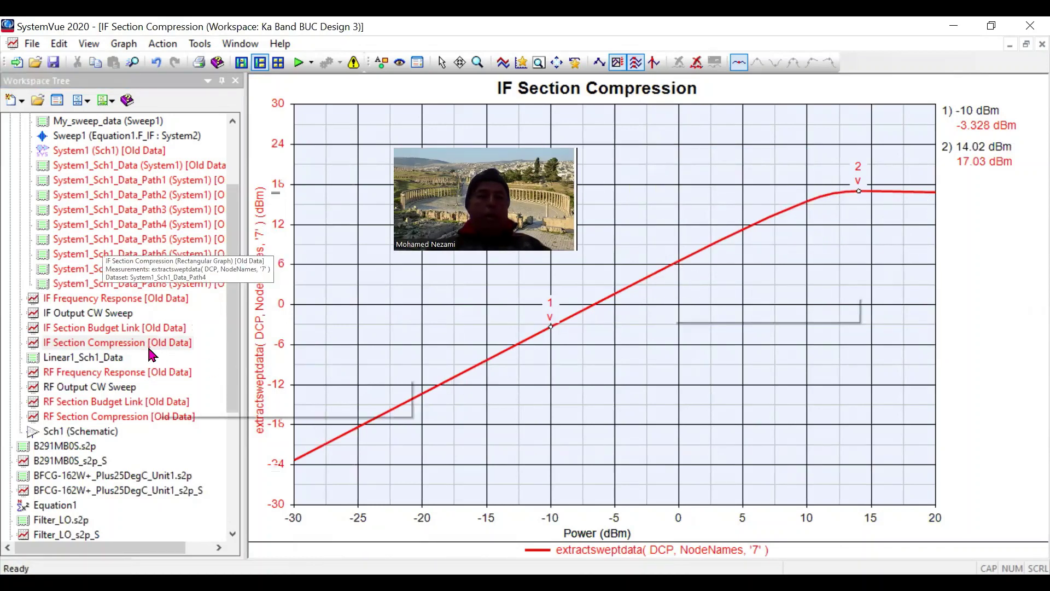
double_click(107, 314)
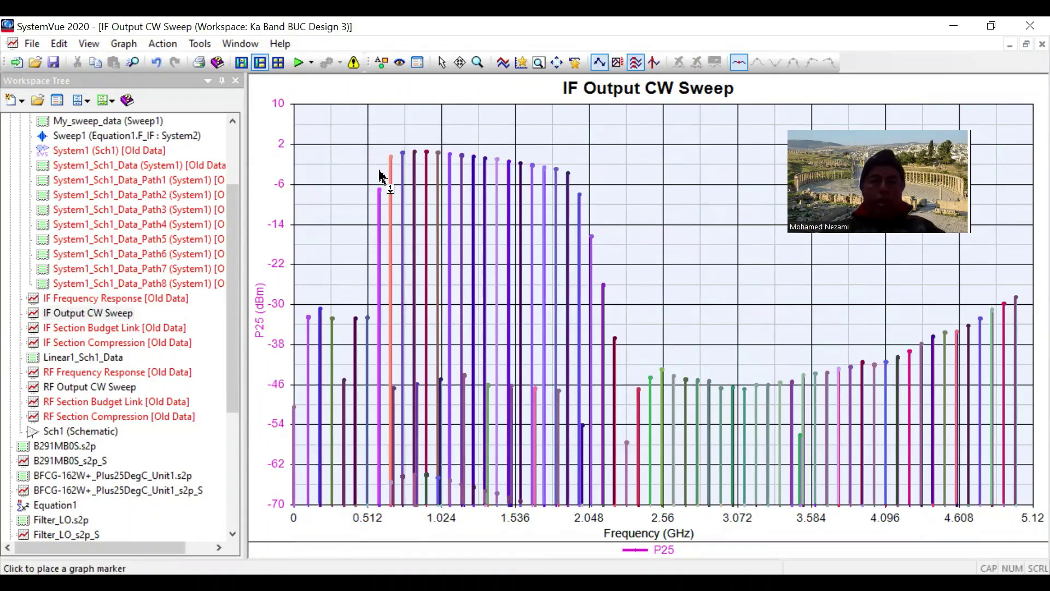
mouse_move(554, 176)
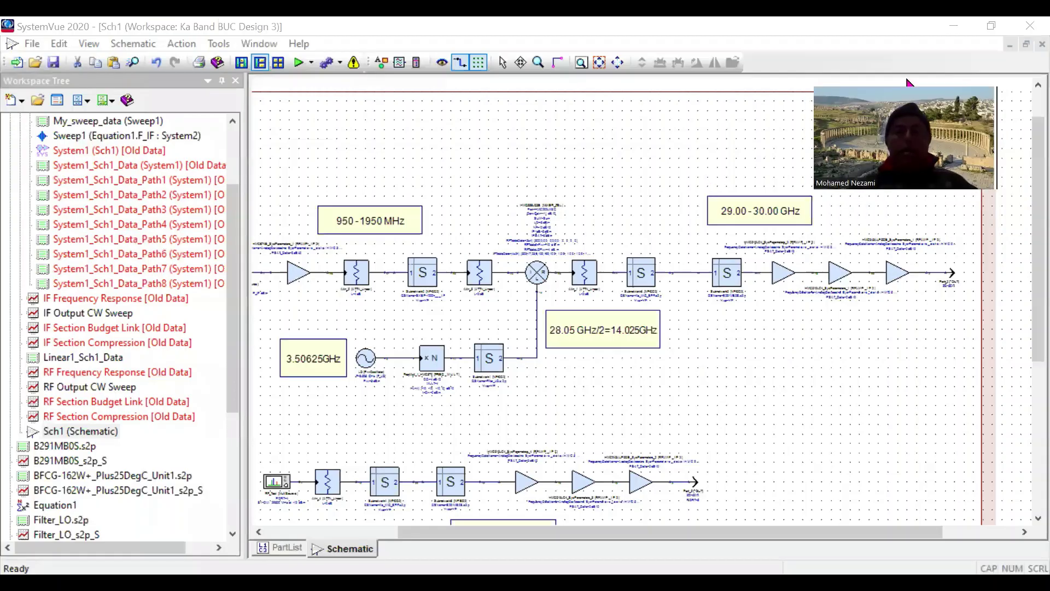
- Examine the RF section of the main chain, from the mixer through both filters and three amplifiers to the output port
scroll(675, 191, down, 3)
scroll(645, 308, up, 5)
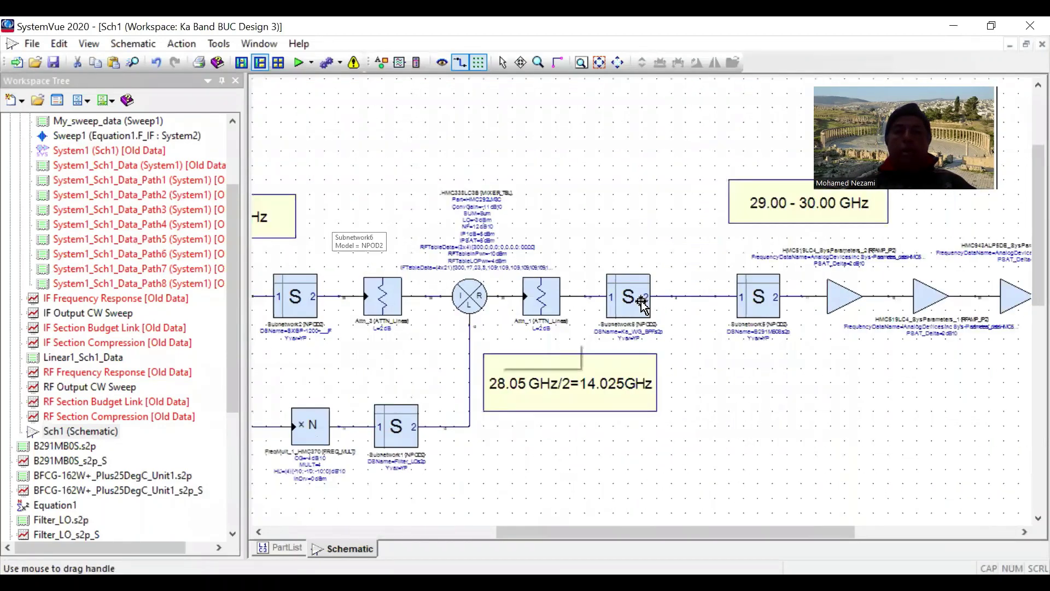
scroll(645, 305, down, 2)
scroll(615, 305, down, 3)
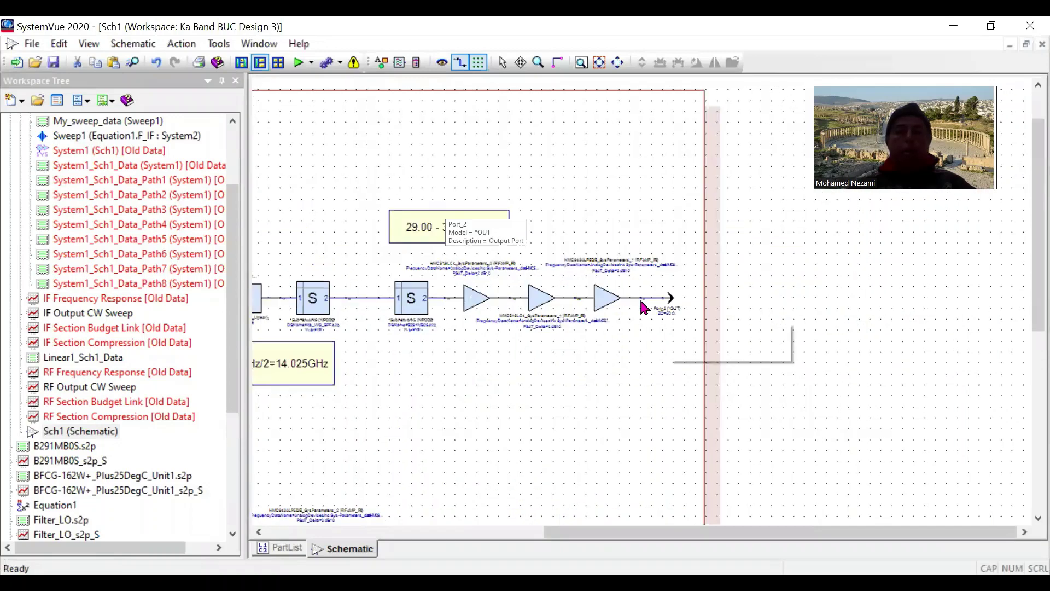
scroll(637, 300, up, 2)
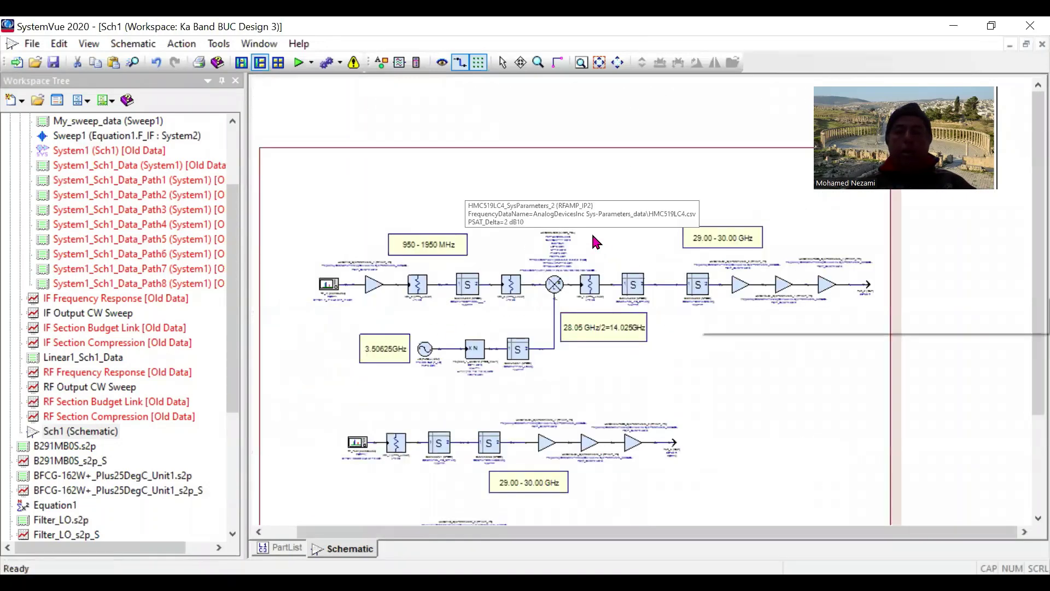
drag(932, 348, 563, 211)
click(786, 393)
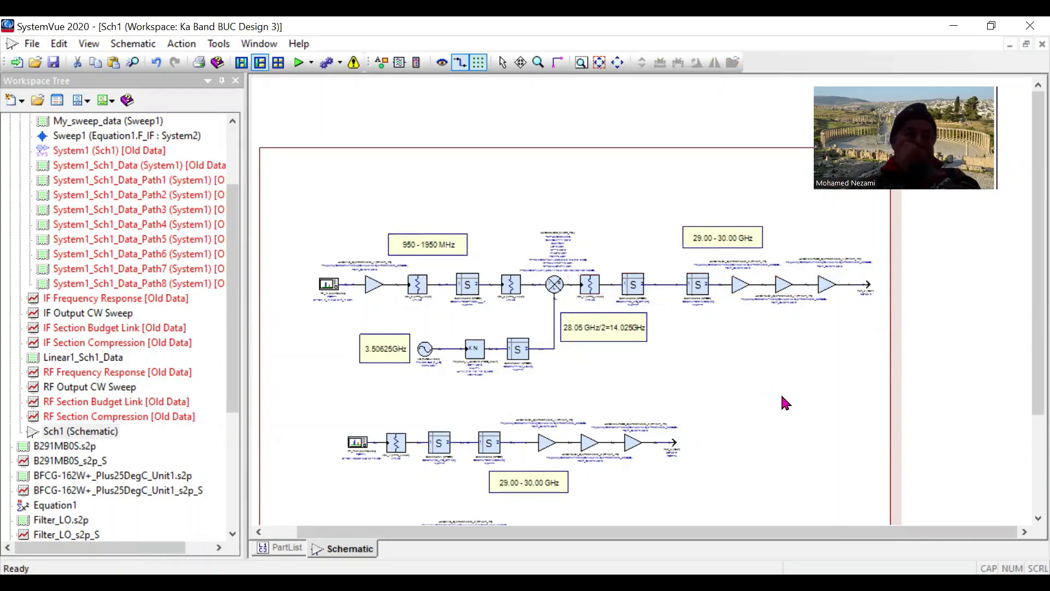
- View the RF Frequency Response graph from the workspace
click(124, 372)
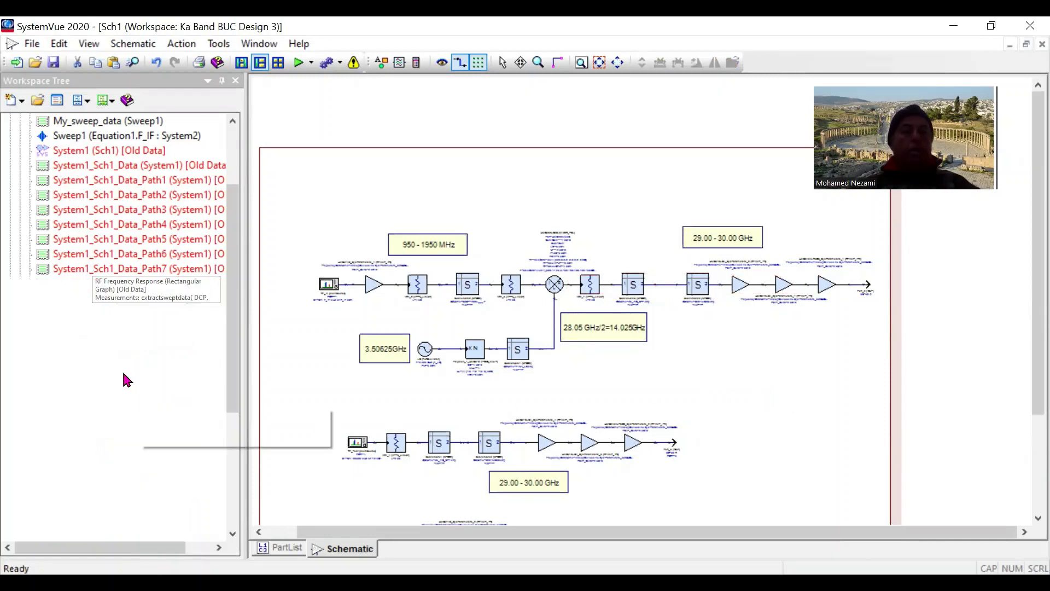
double_click(125, 374)
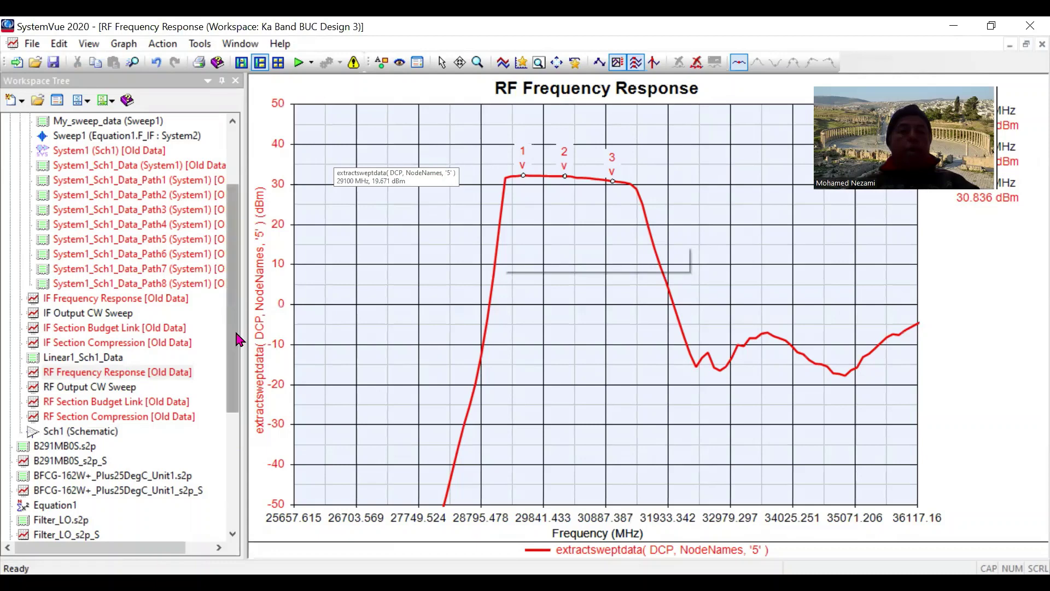
drag(234, 328, 235, 368)
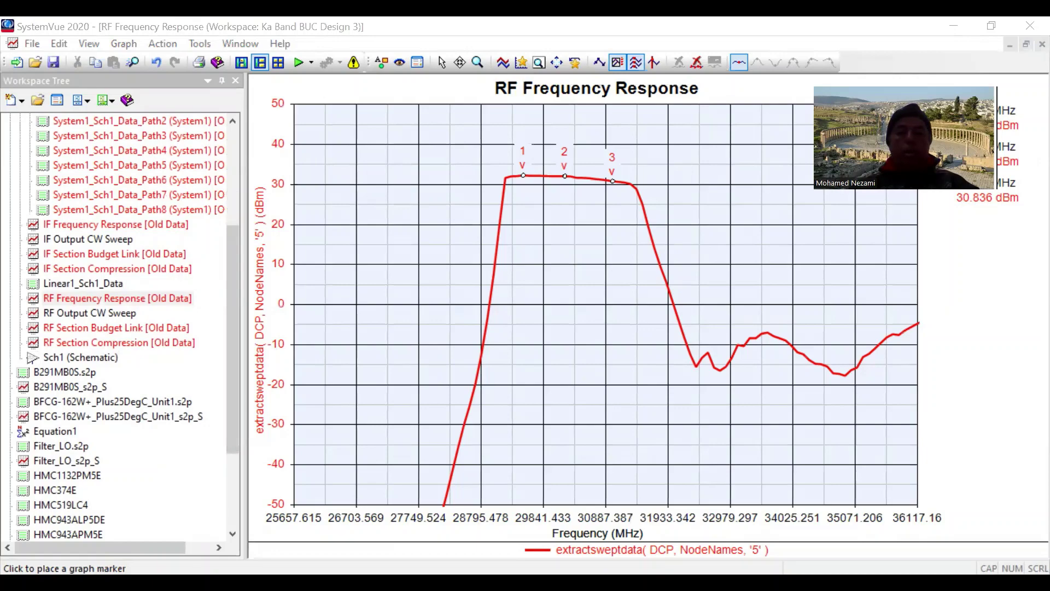
- Switch to Adobe Acrobat Reader and review the B291MB0S bandpass filter datasheet's specifications and typical measured performance plot, with the tools pane hidden
key(alt+Tab)
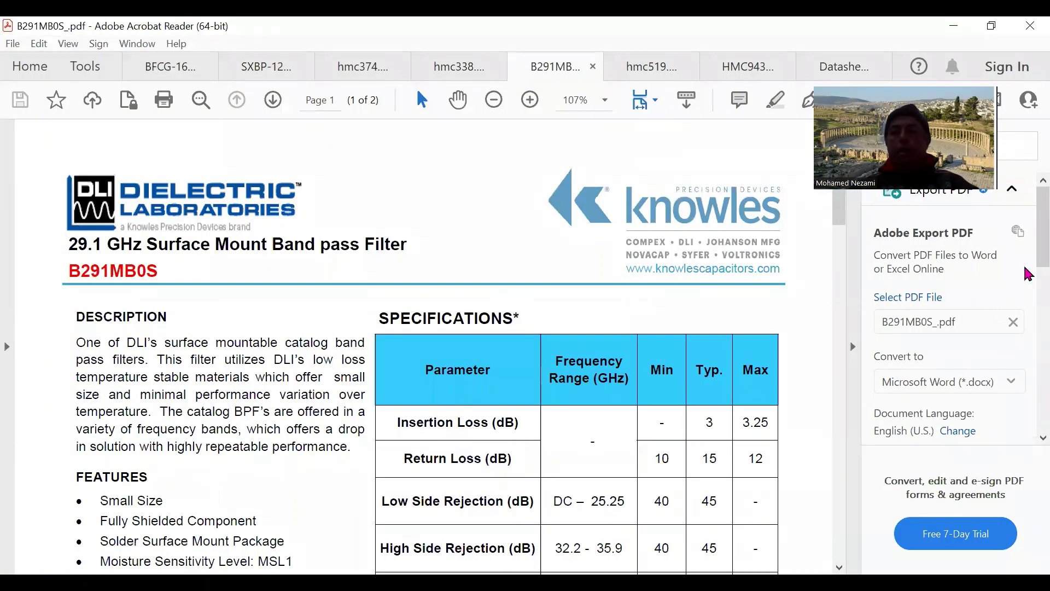
scroll(1028, 235, down, 1)
click(853, 346)
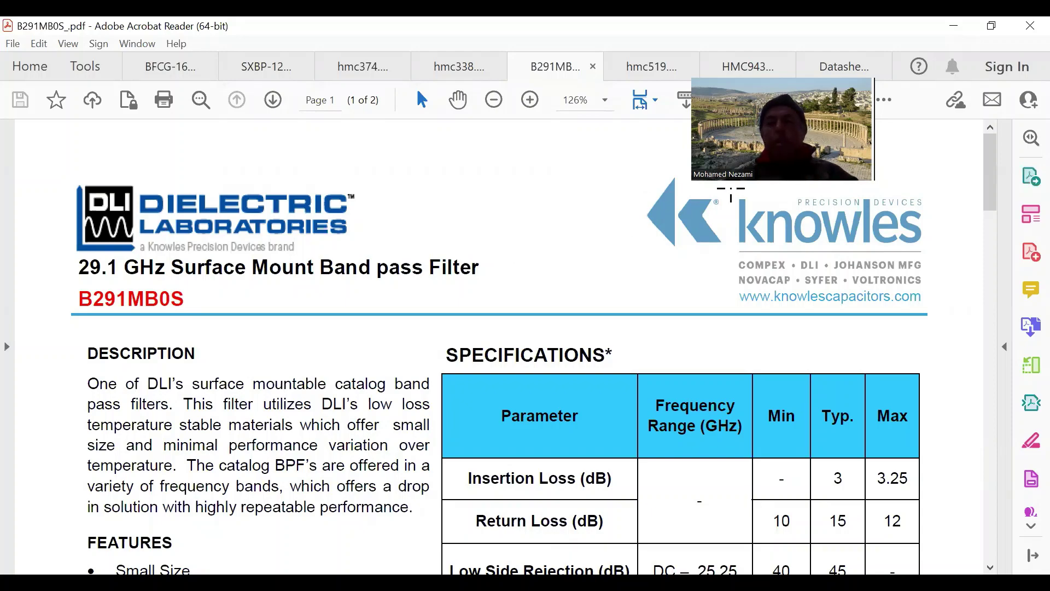
scroll(997, 202, down, 3)
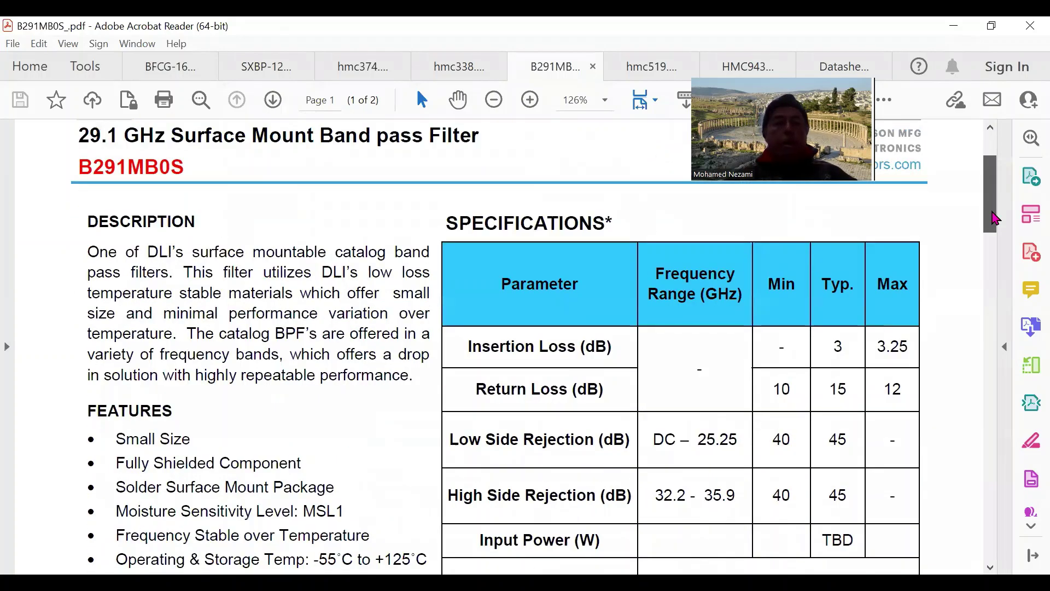
scroll(995, 273, down, 10)
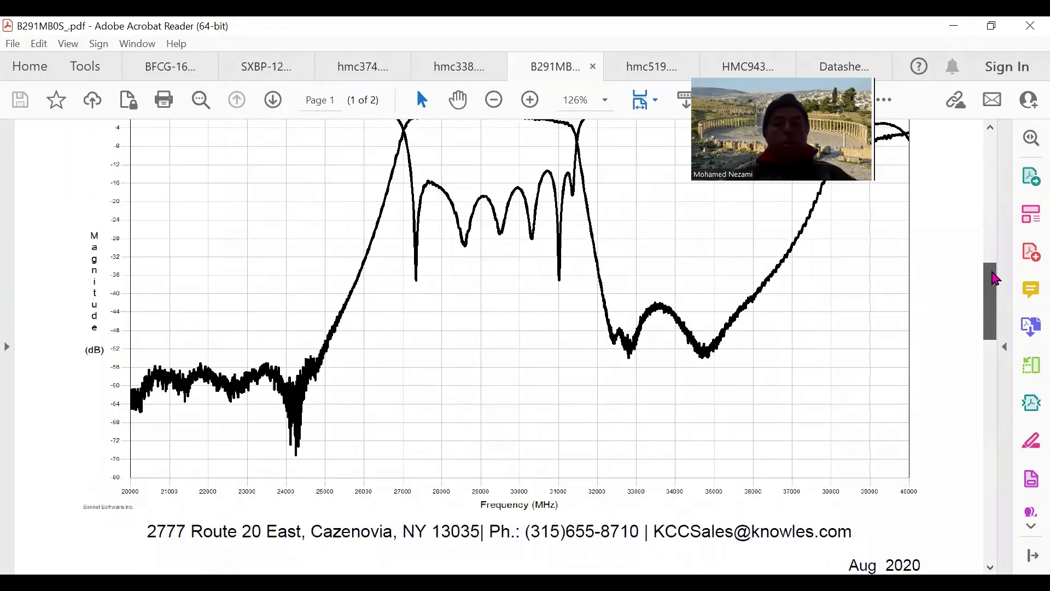
drag(995, 272, 994, 270)
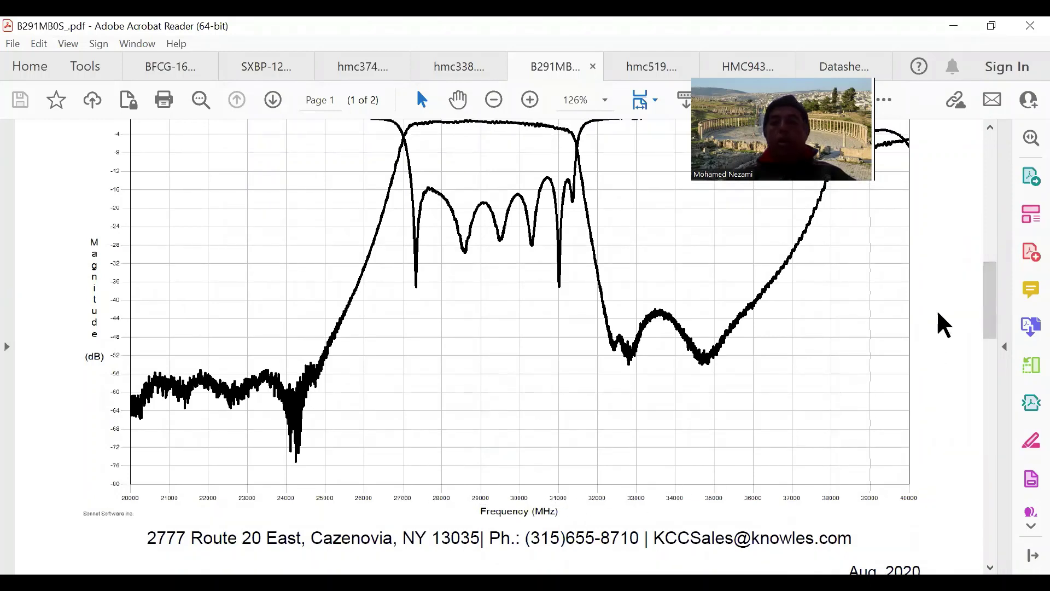
drag(994, 286, 994, 273)
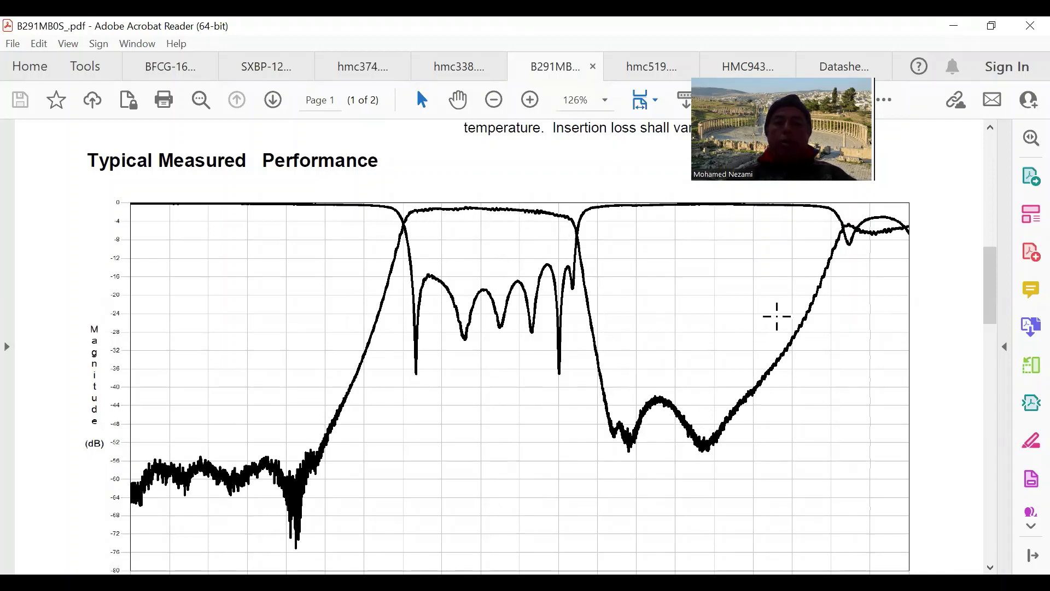
drag(991, 276, 990, 306)
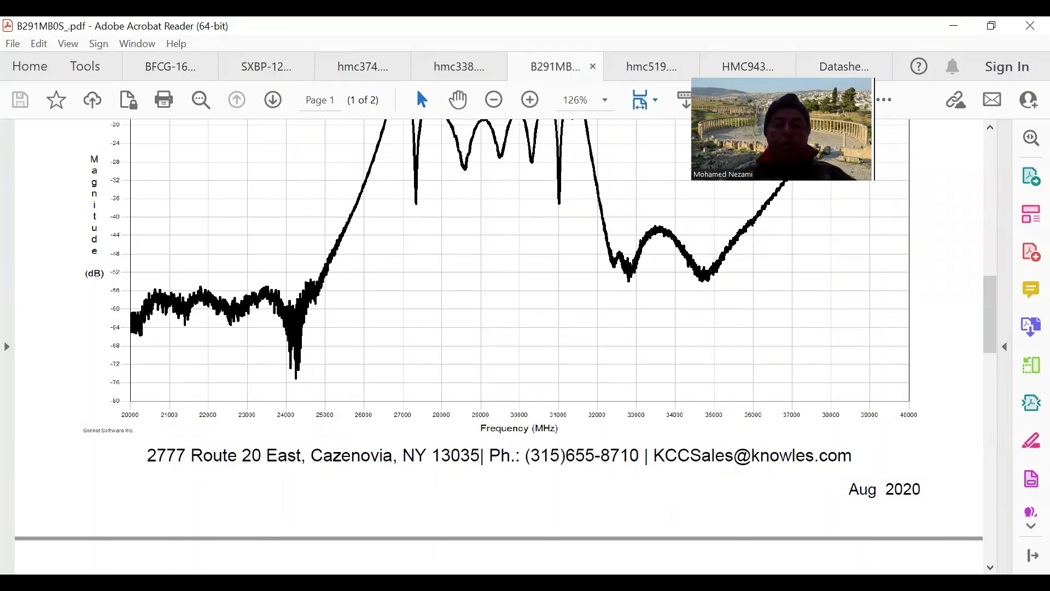
- Switch back to SystemVue and inspect the B291MB0S_s2p_S graph of the filter's S-parameters
key(alt+Tab)
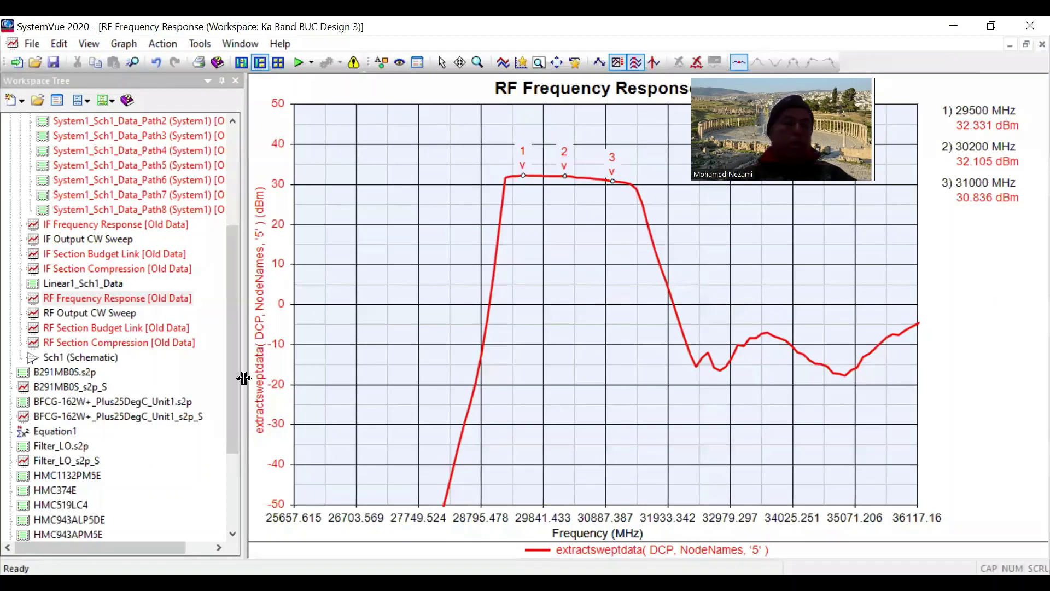
drag(234, 383, 231, 452)
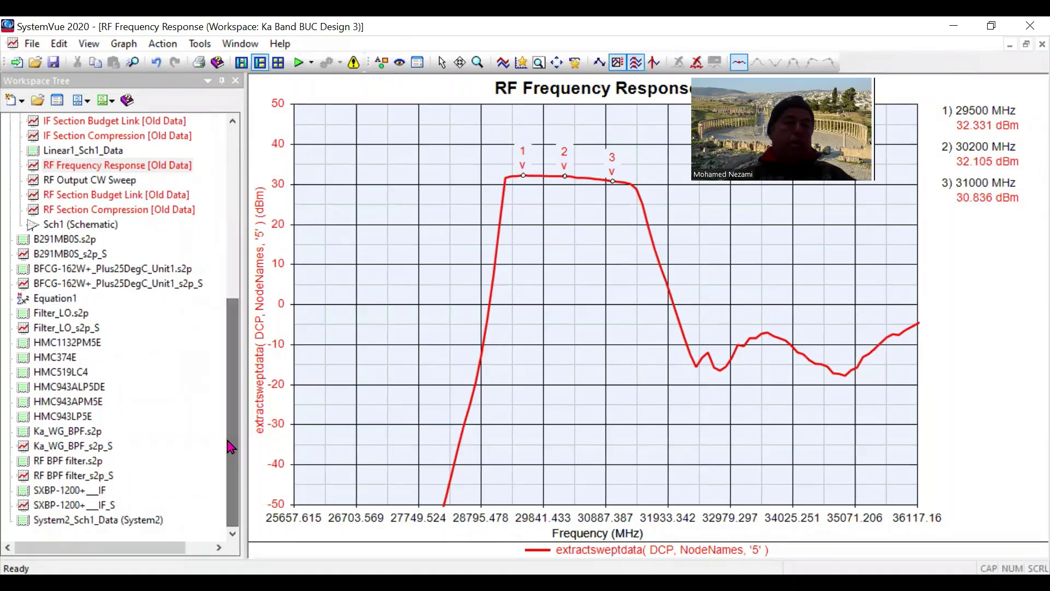
double_click(70, 253)
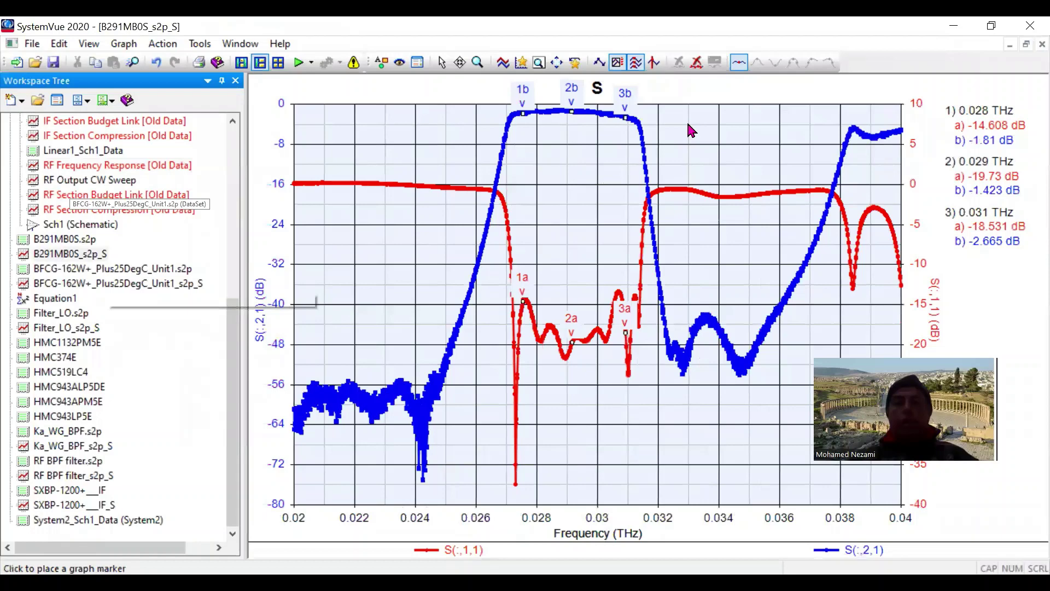
scroll(794, 264, up, 3)
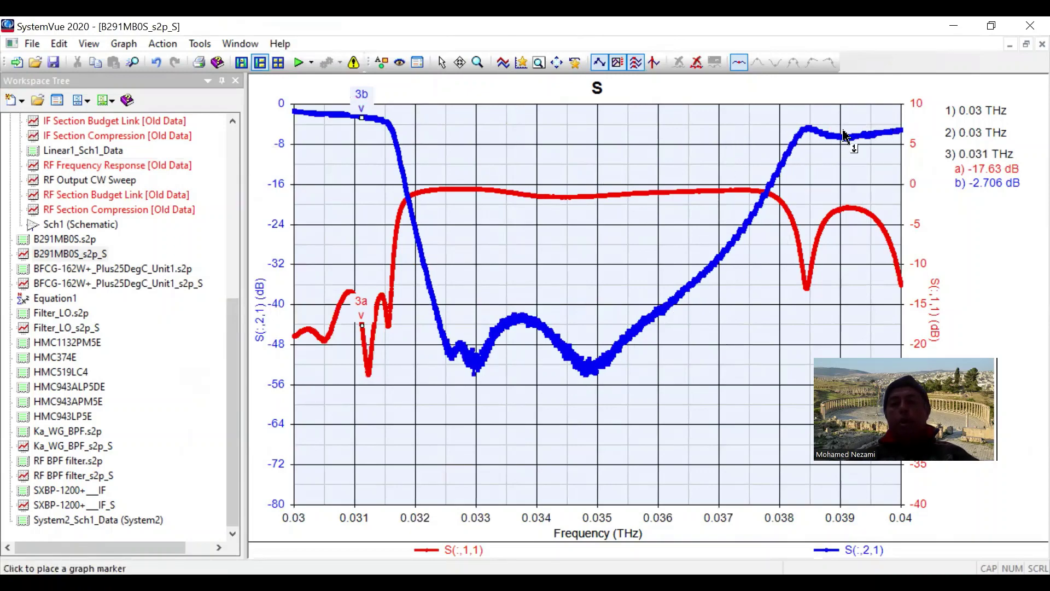
- Set the X-axis units of the B291MB0S_s2p_S graph to GHz
right_click(769, 385)
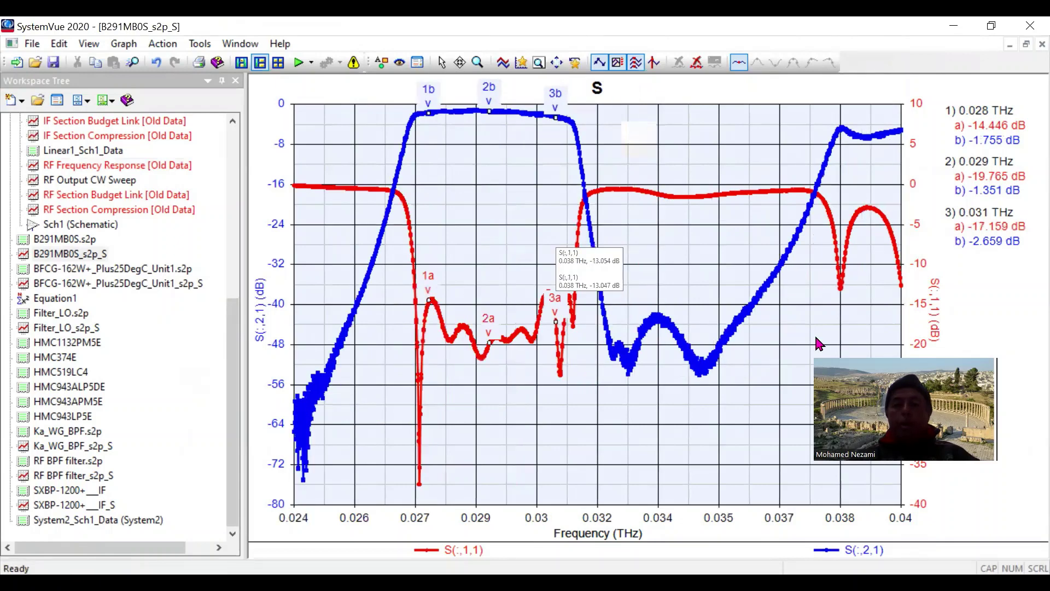
double_click(659, 467)
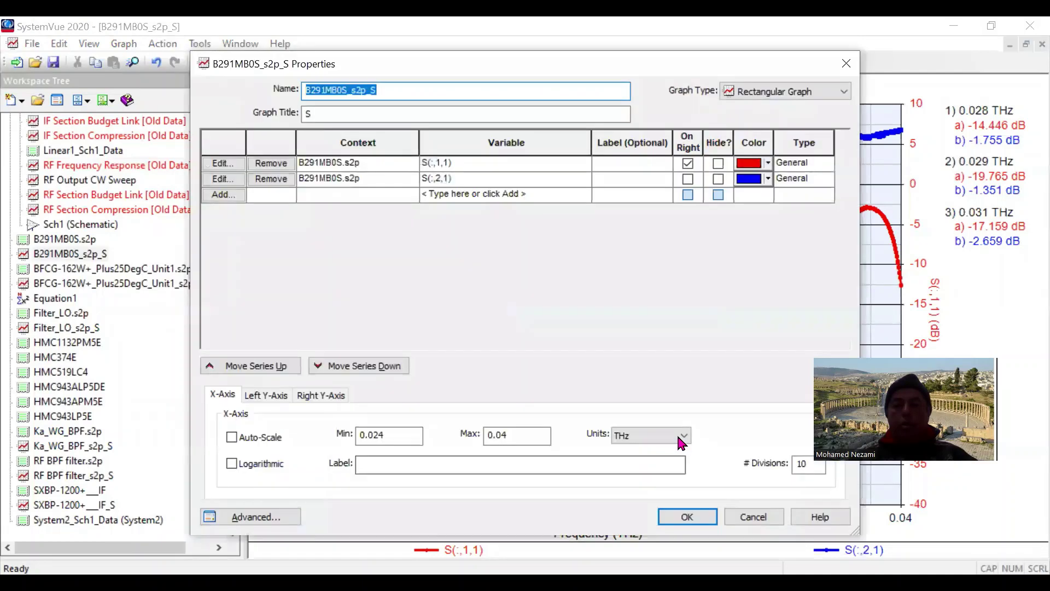
click(680, 436)
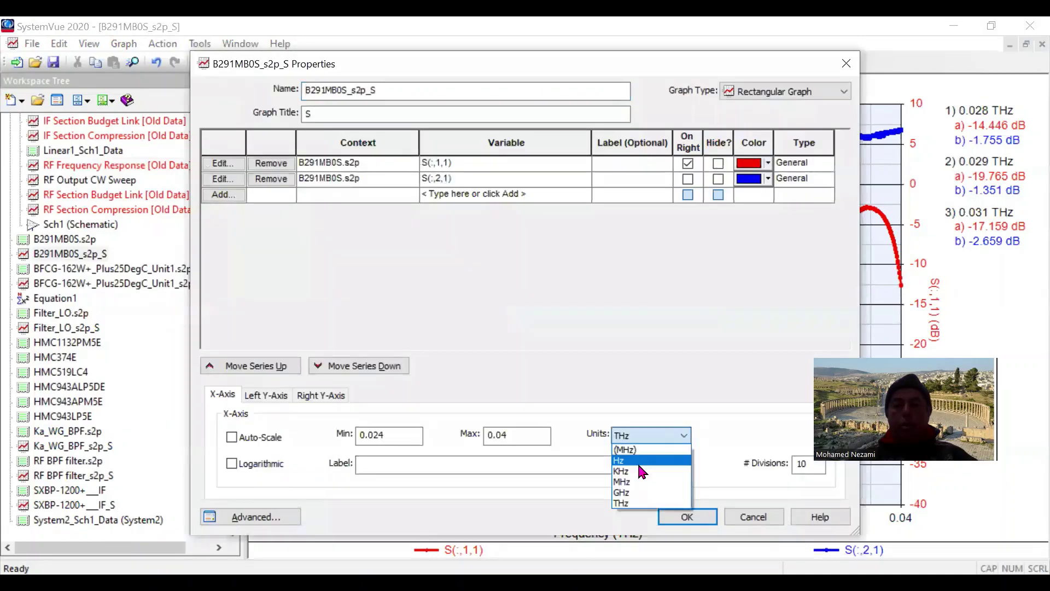
click(678, 518)
click(678, 517)
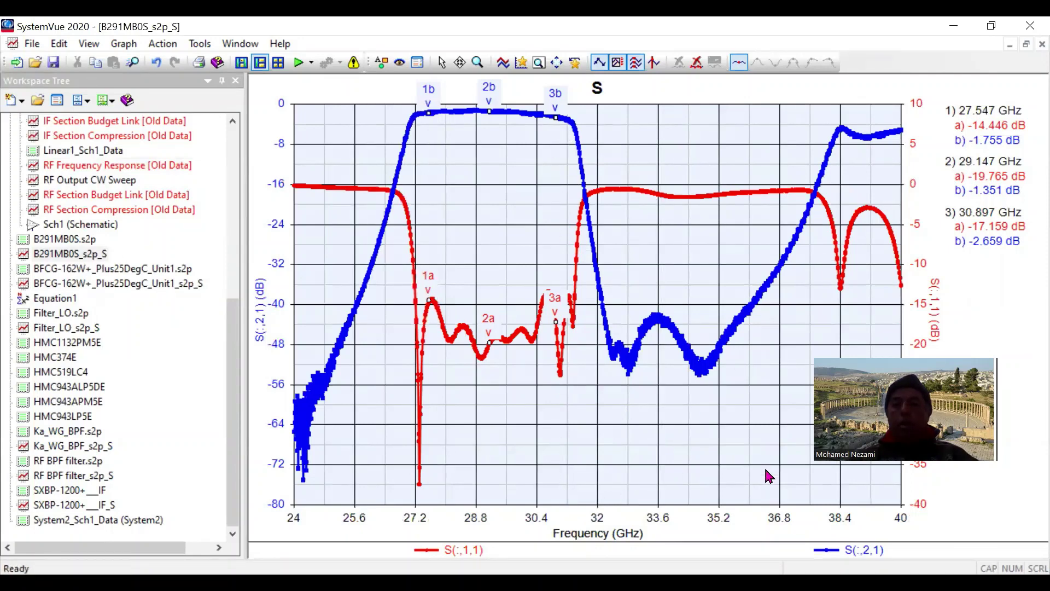
- Examine the B291MB0S filter's upper stopband up close and its full response from 20 to 40 GHz
scroll(740, 392, up, 2)
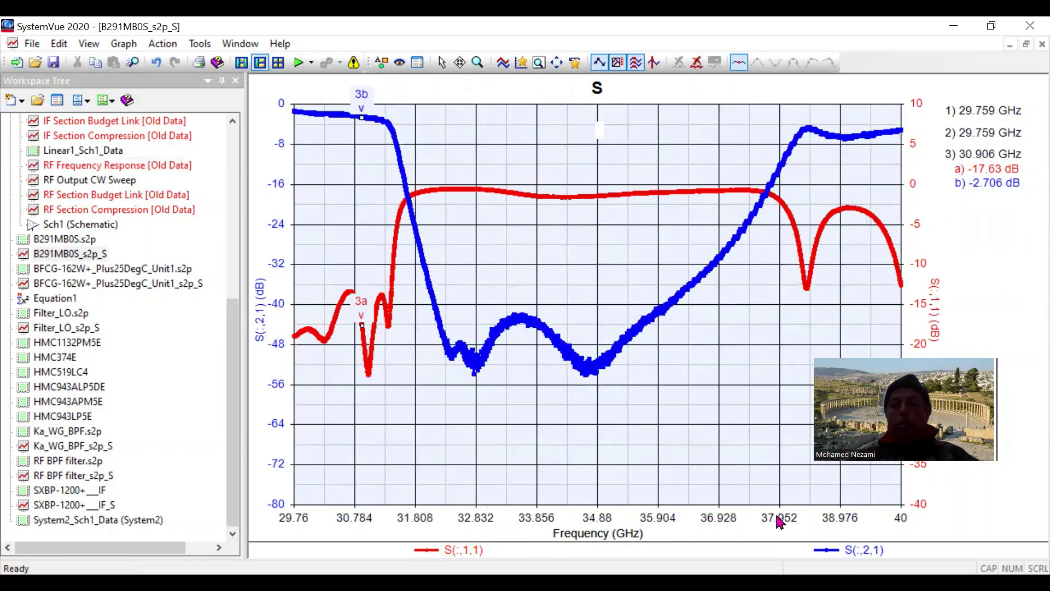
scroll(753, 452, down, 1)
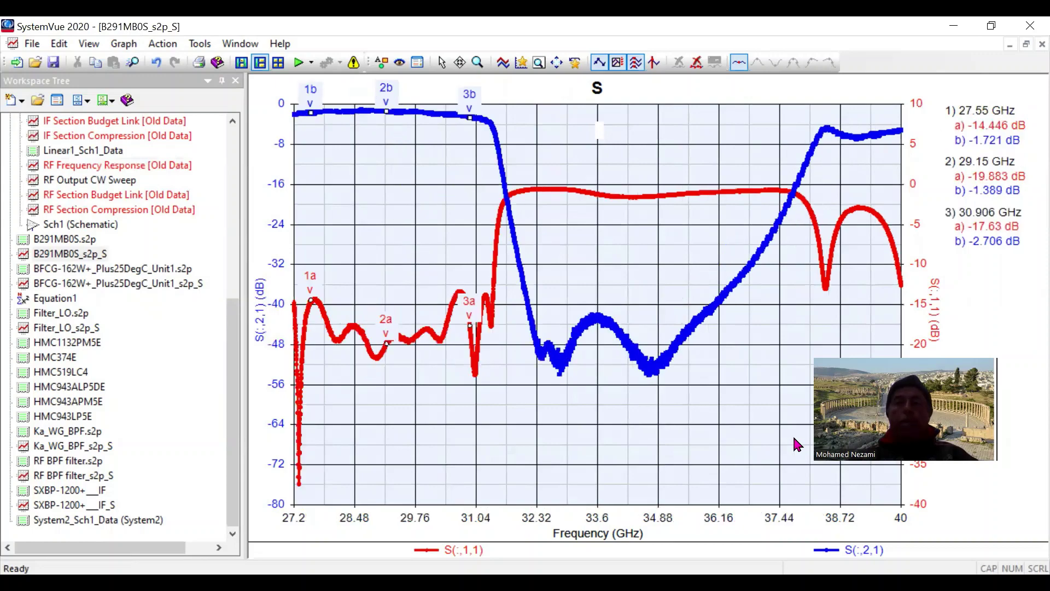
scroll(799, 444, down, 2)
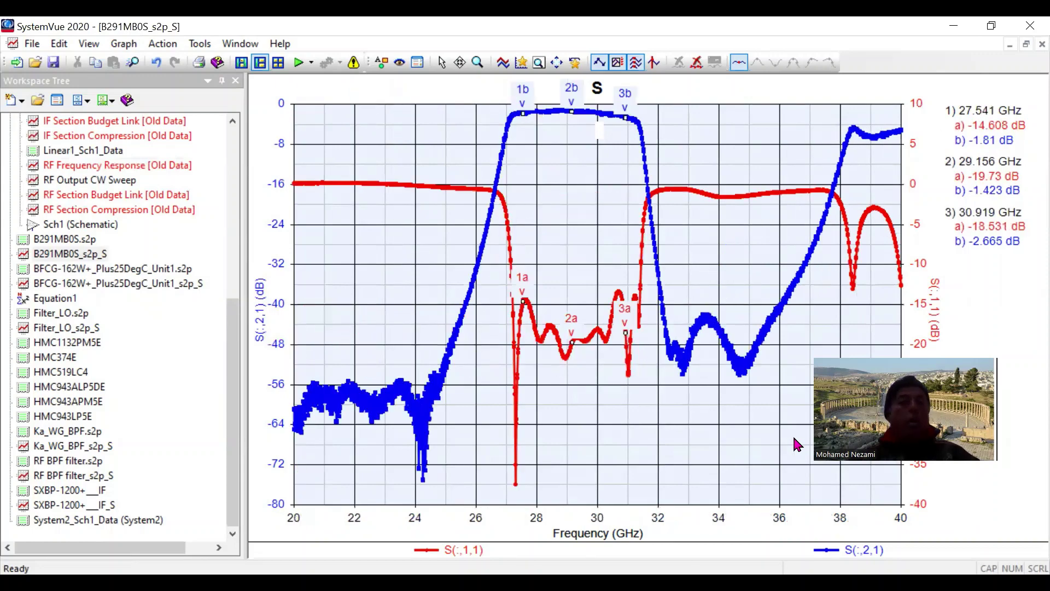
- Return to the Sch1 schematic and examine the HMC338LC3B mixer, its 3.50625 GHz LO multiplier chain and the adjoining filters
double_click(77, 224)
scroll(642, 298, up, 1)
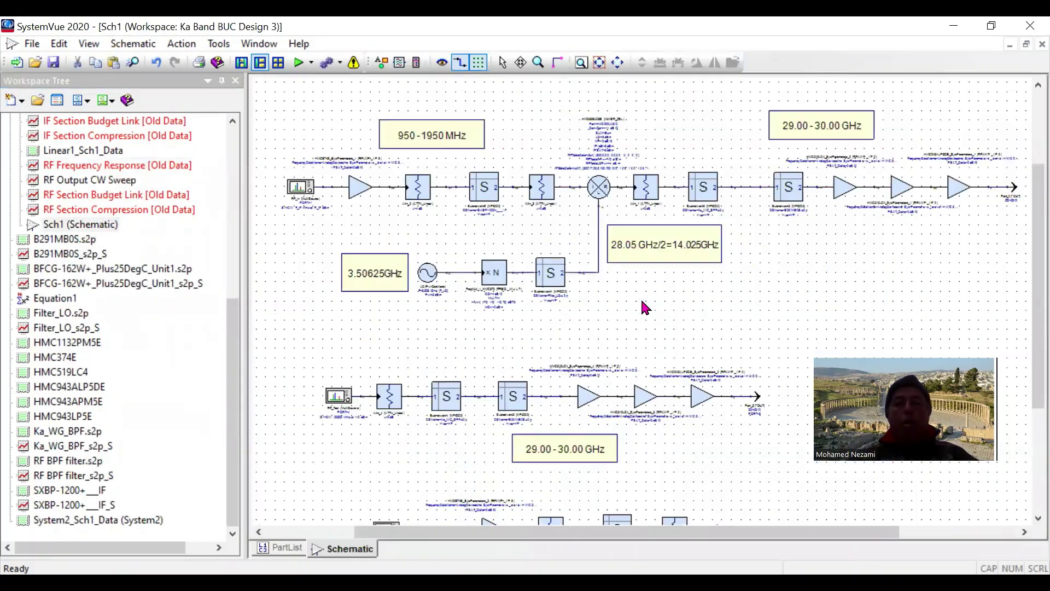
scroll(641, 303, up, 1)
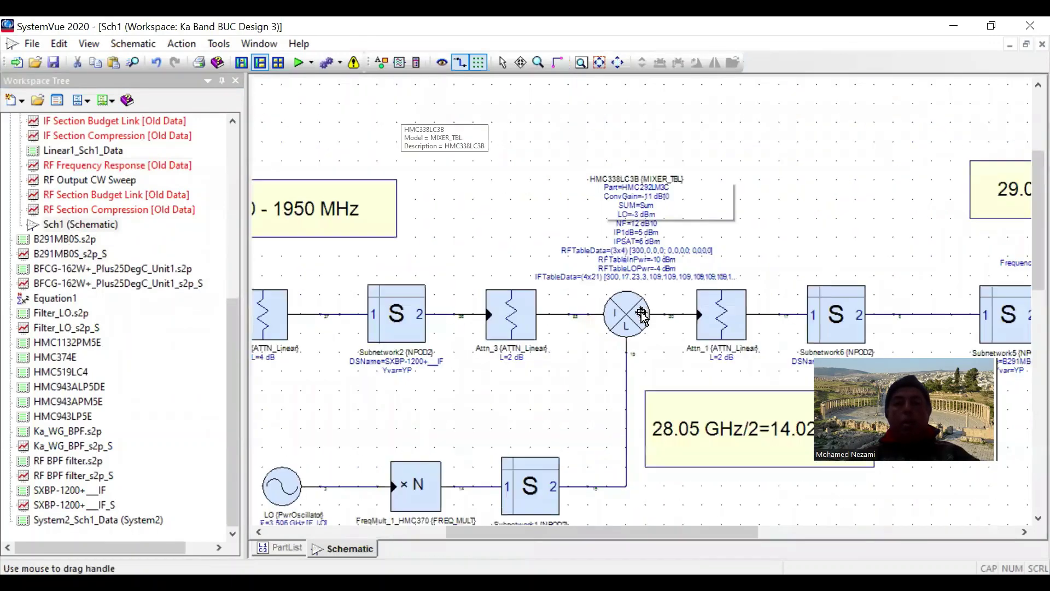
scroll(710, 443, down, 2)
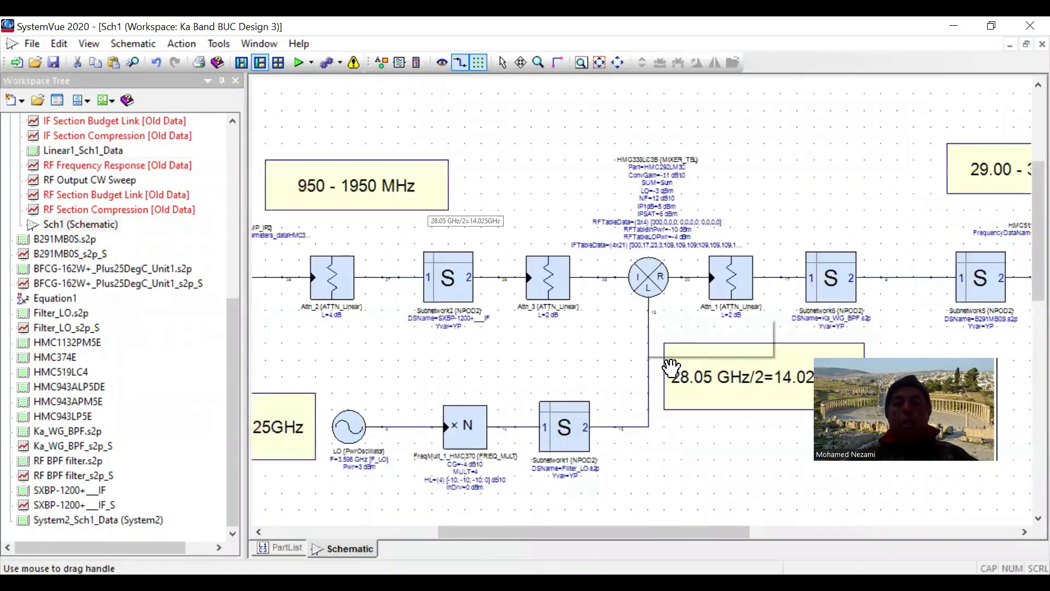
scroll(694, 436, down, 1)
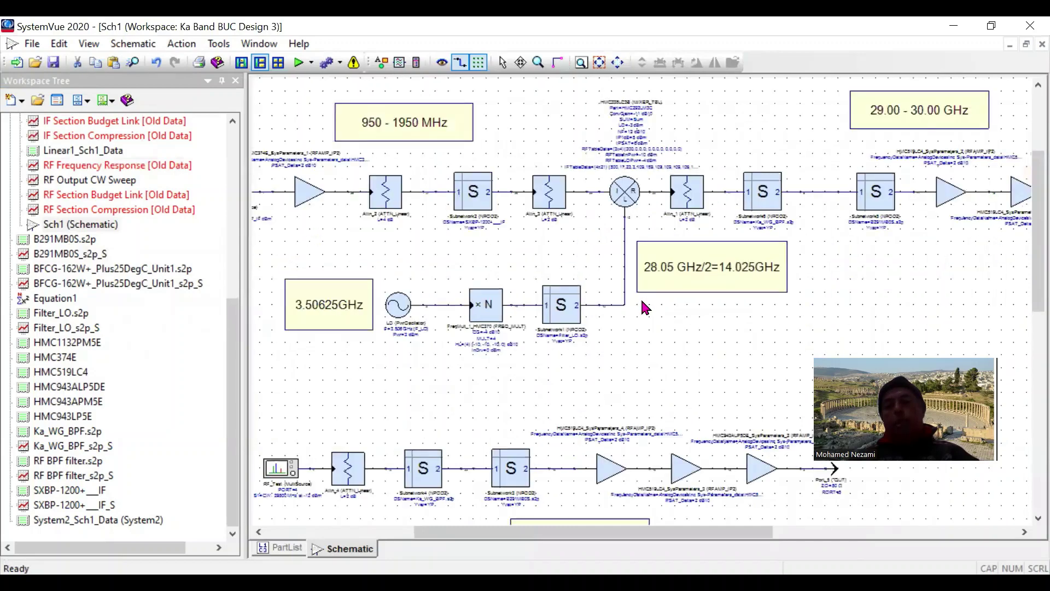
scroll(678, 278, down, 1)
scroll(582, 286, up, 2)
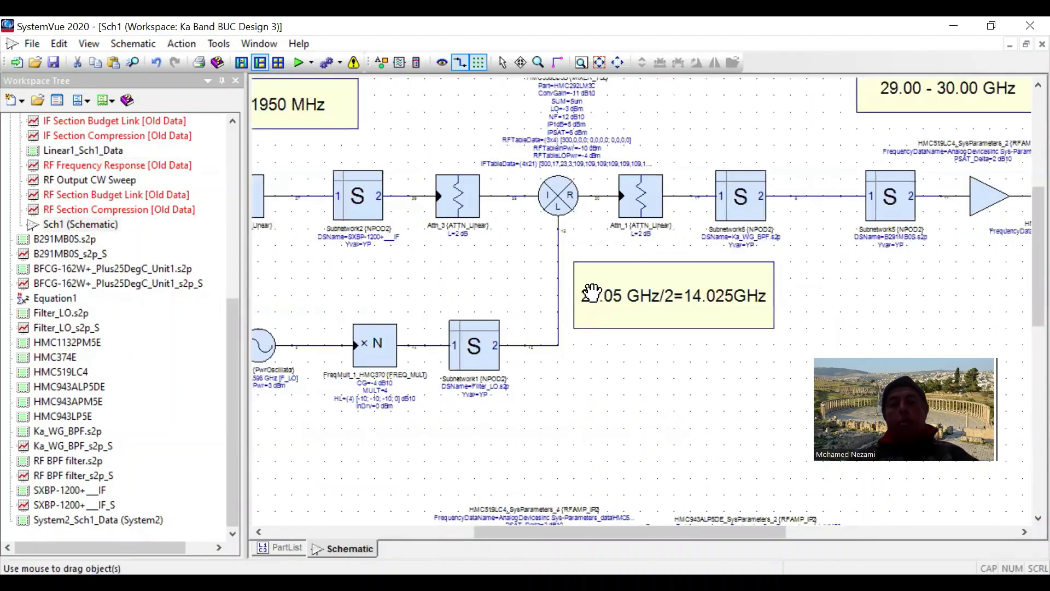
scroll(600, 310, down, 1)
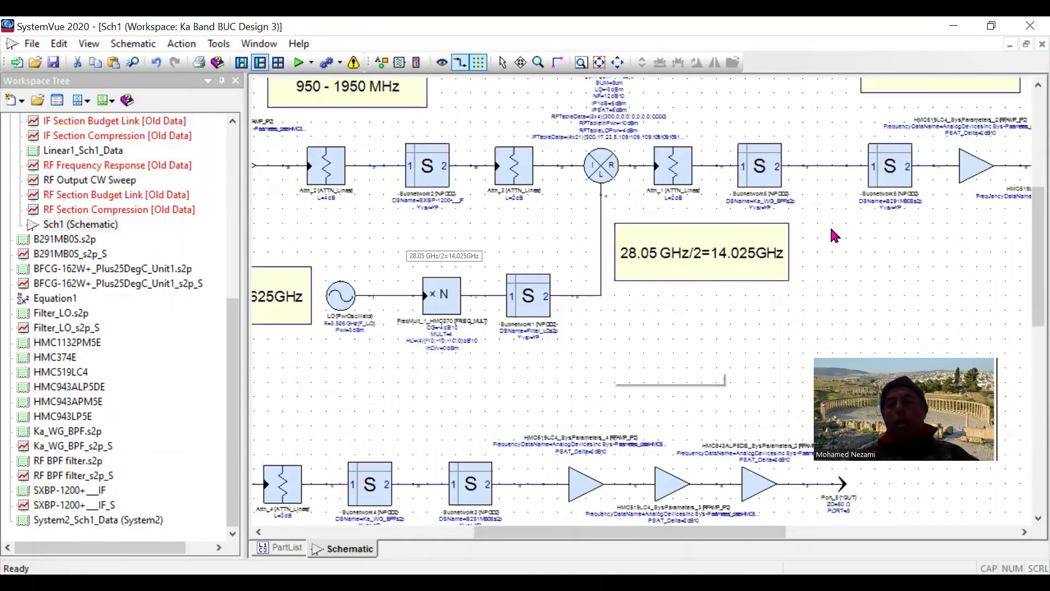
scroll(903, 208, down, 1)
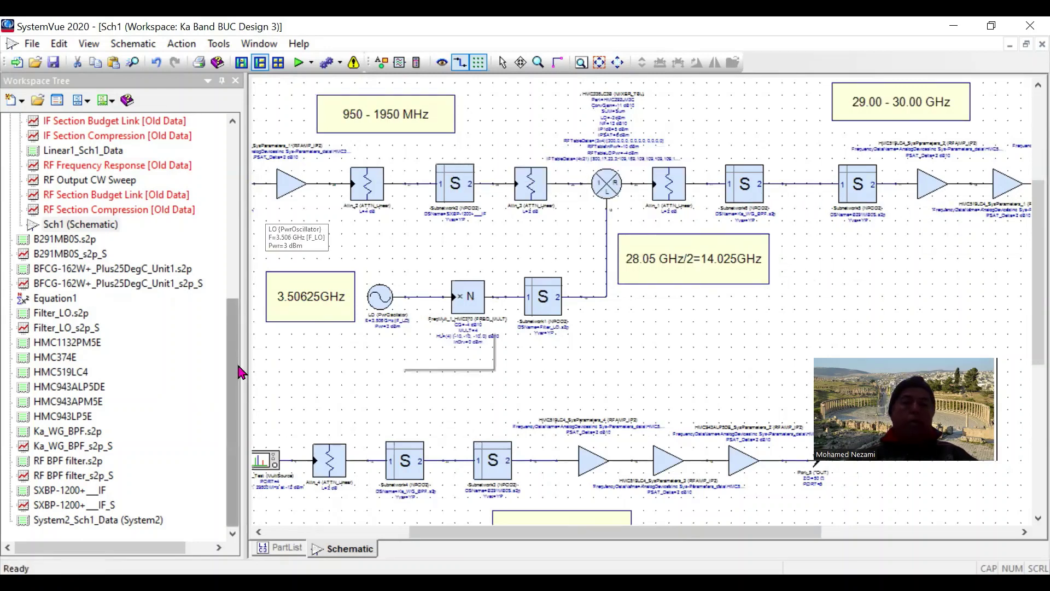
- Select the Ka_WG_BPF filter subnetwork in the main chain and view its Ka_WG_BPF_s2p_S graph
click(742, 189)
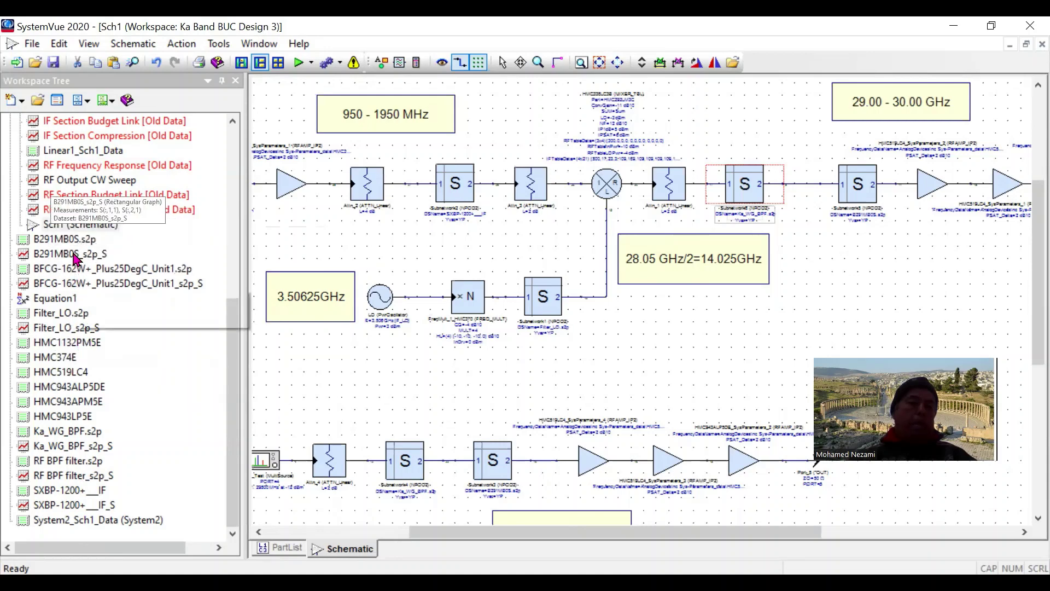
click(69, 447)
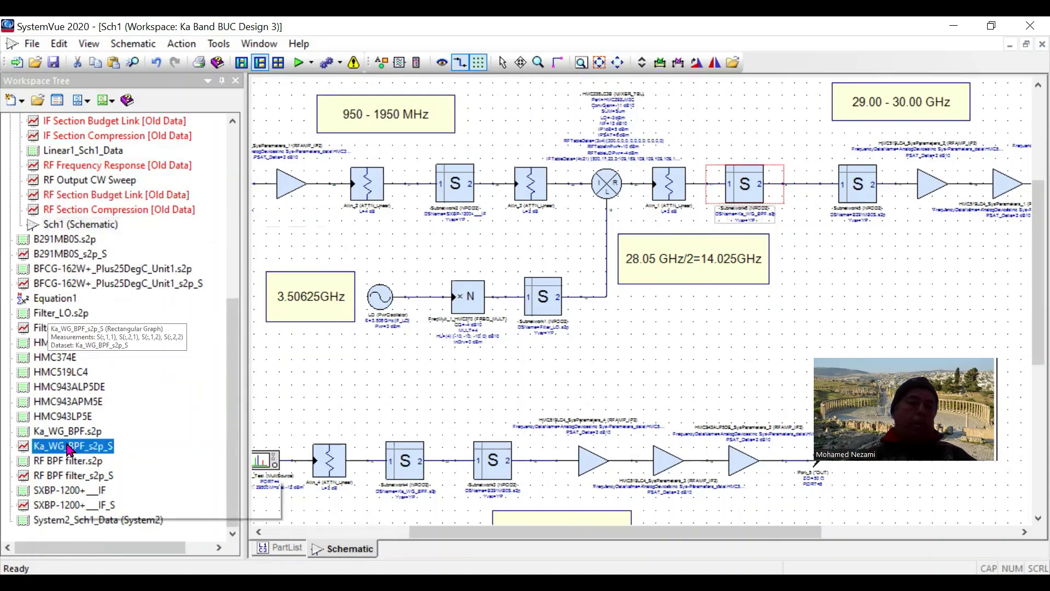
double_click(69, 447)
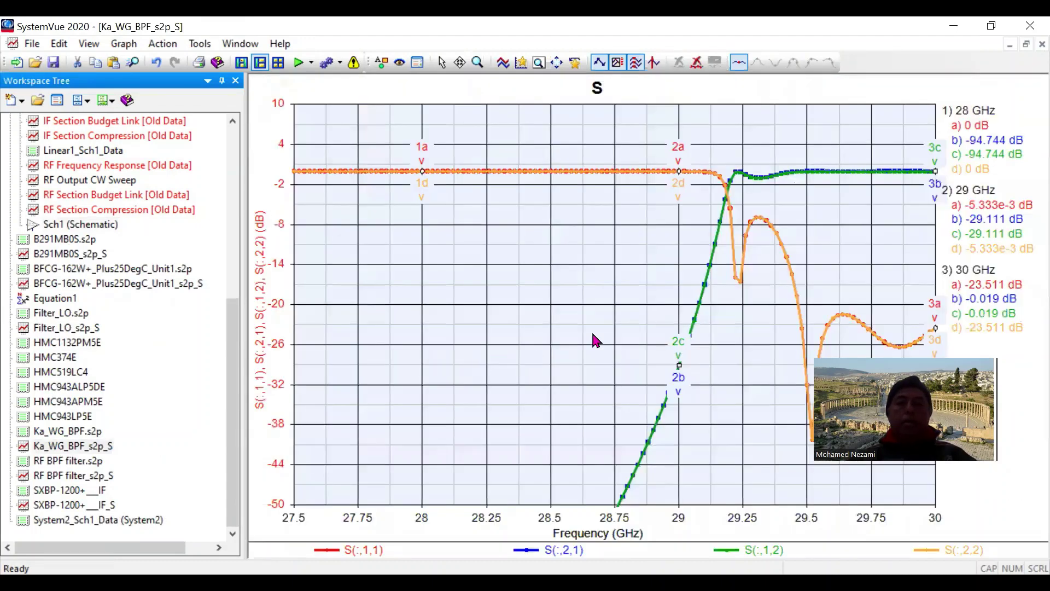
- Return to the Sch1 schematic and examine the Ka_WG_BPF filter after the mixer within the overall block up-converter chain
drag(878, 350, 448, 280)
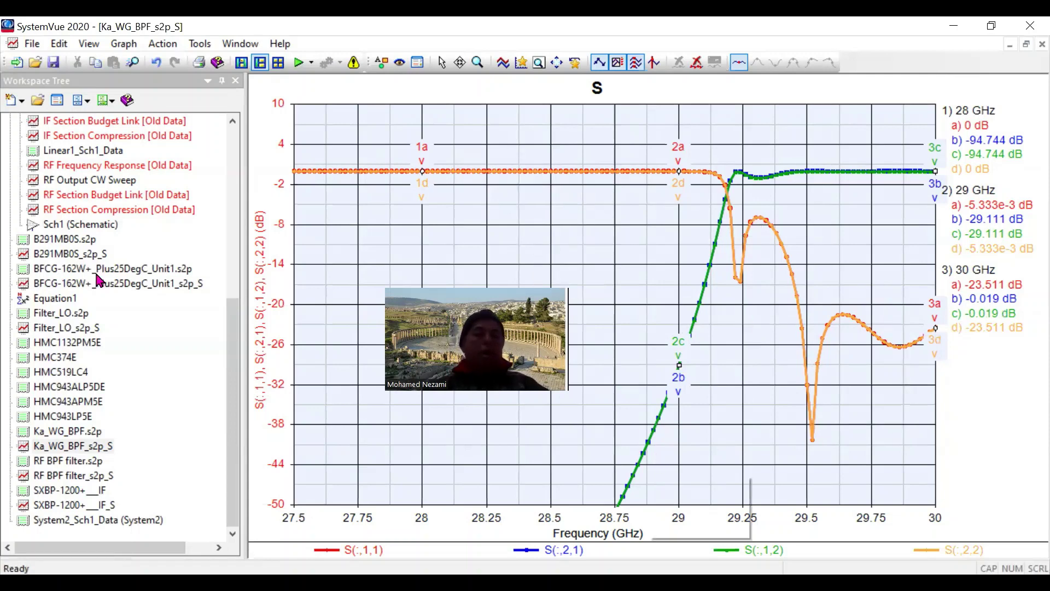
click(76, 224)
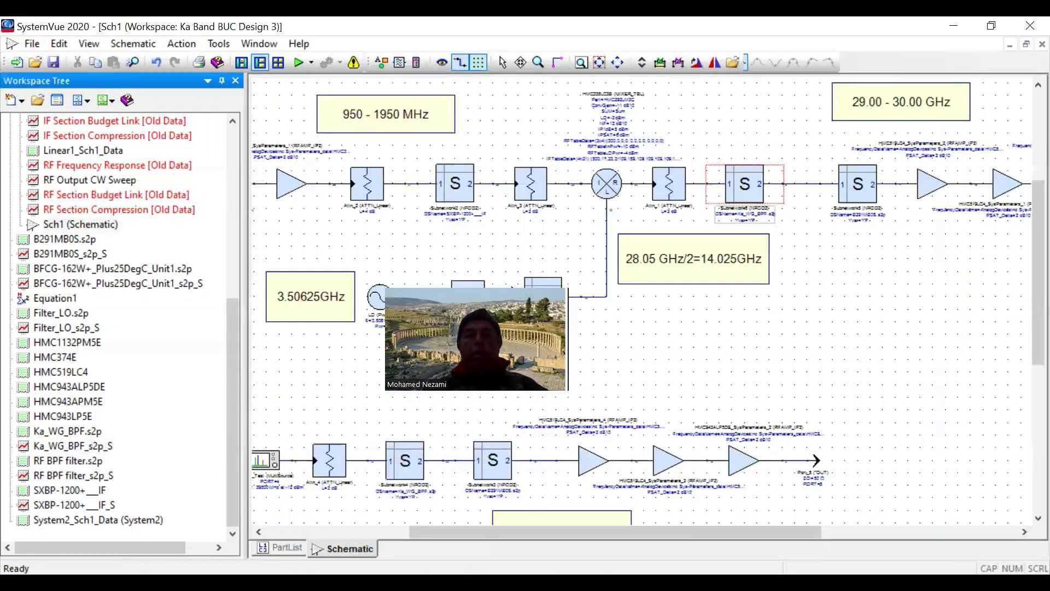
click(758, 188)
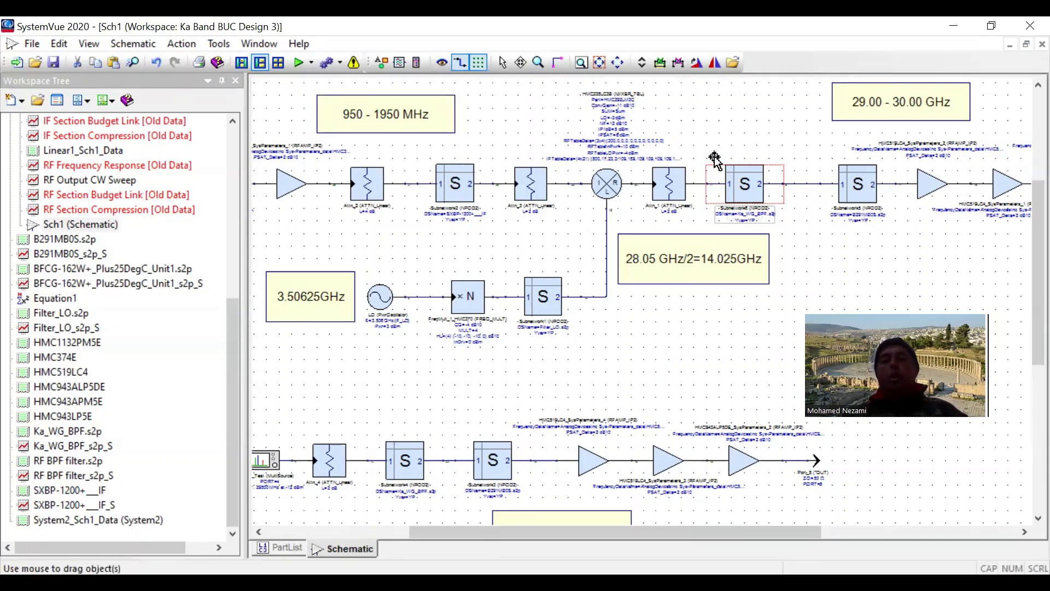
click(728, 221)
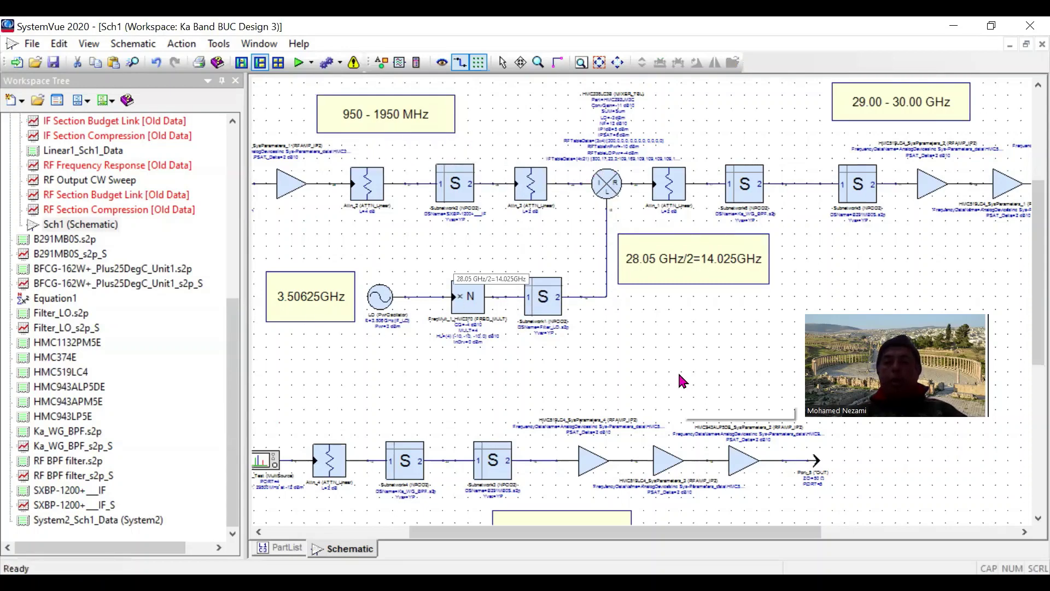
scroll(643, 302, down, 3)
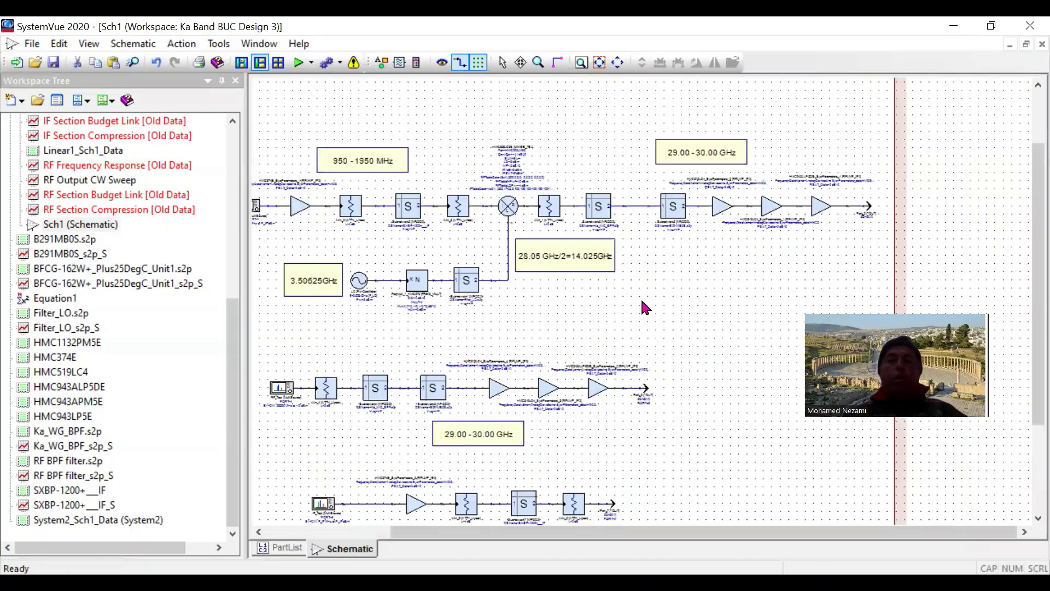
- View the RF Frequency Response graph, and examine the output tones in the RF Output CW Sweep graph over a wider frequency span
drag(230, 361, 242, 278)
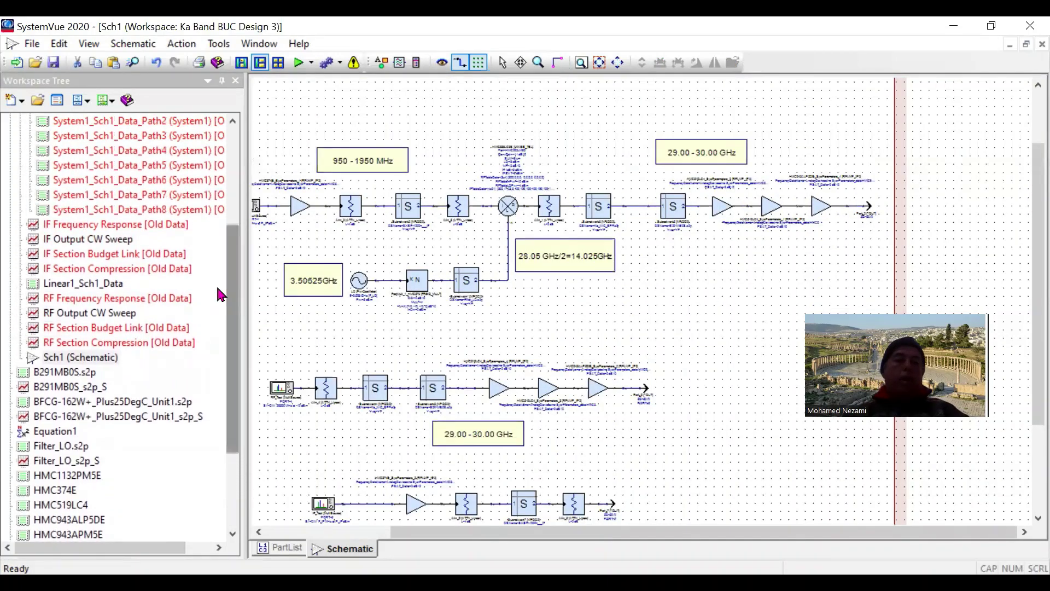
double_click(98, 300)
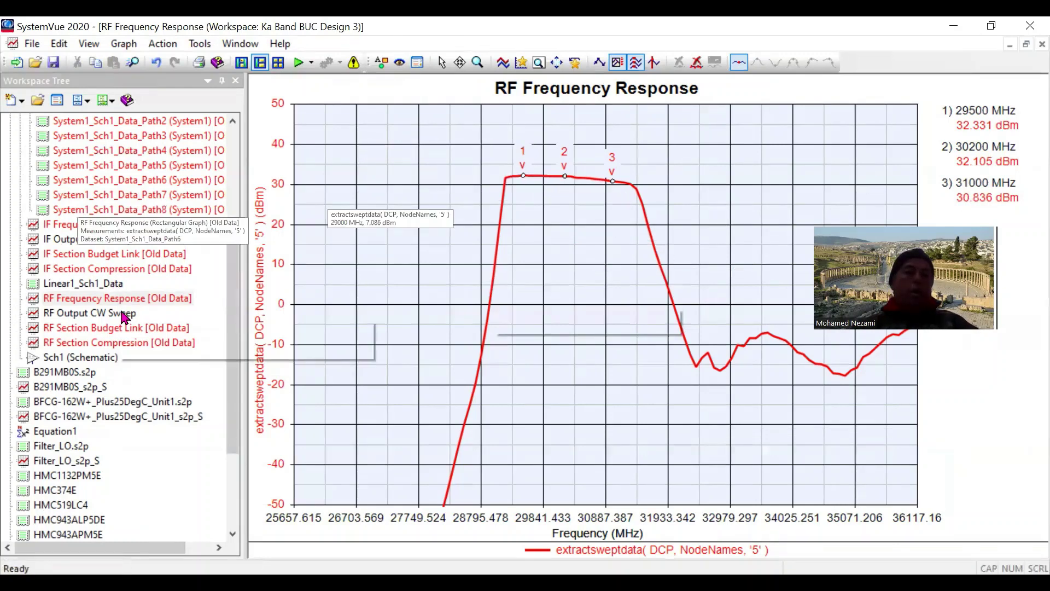
double_click(87, 313)
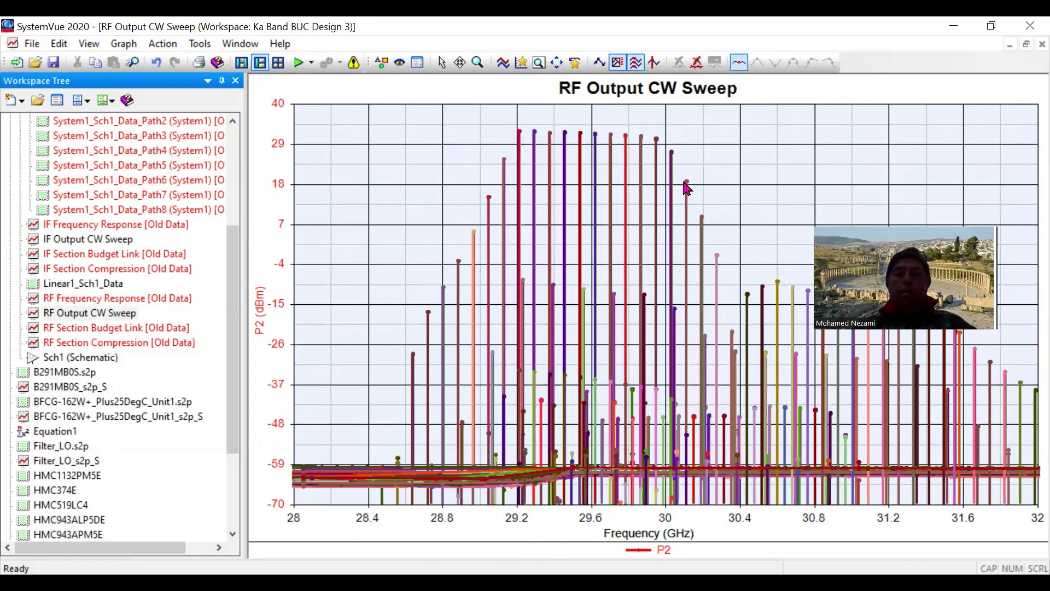
scroll(687, 187, down, 2)
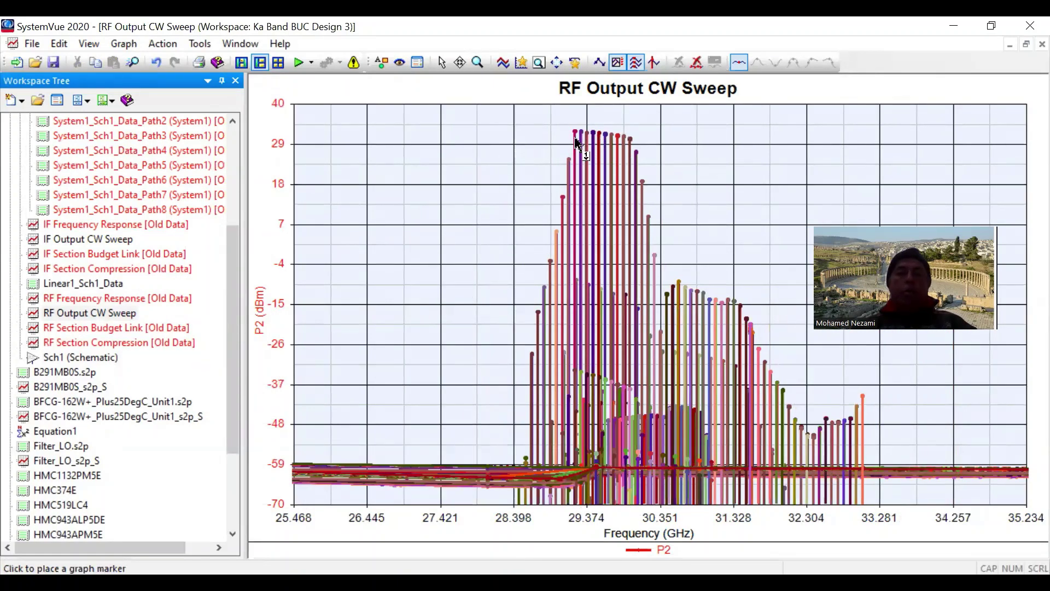
click(656, 156)
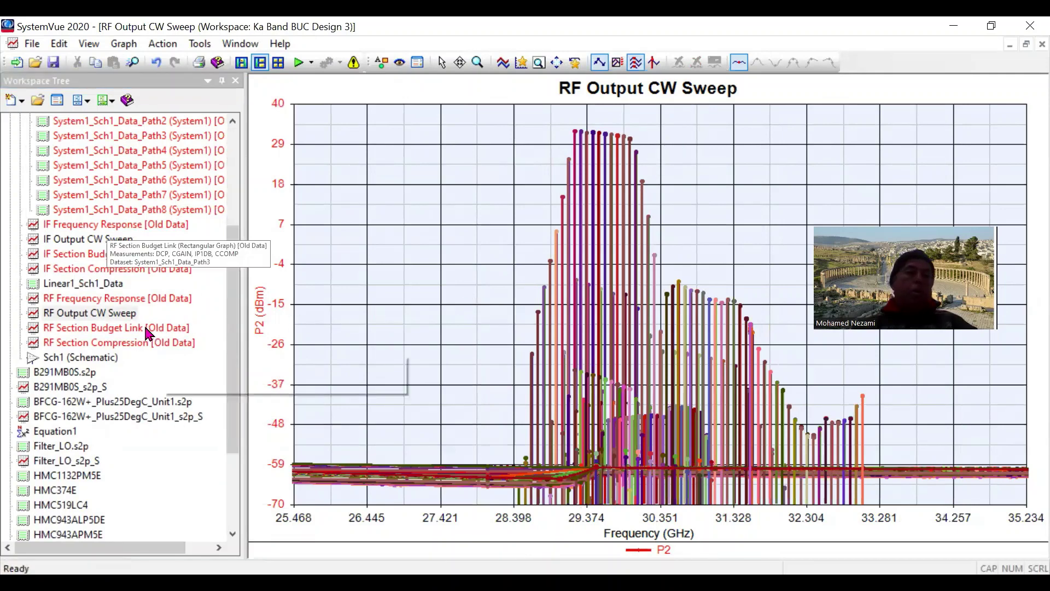
- Open the RF Section Budget Link graph and examine the power, gain and compression curves along the RF chain
double_click(115, 327)
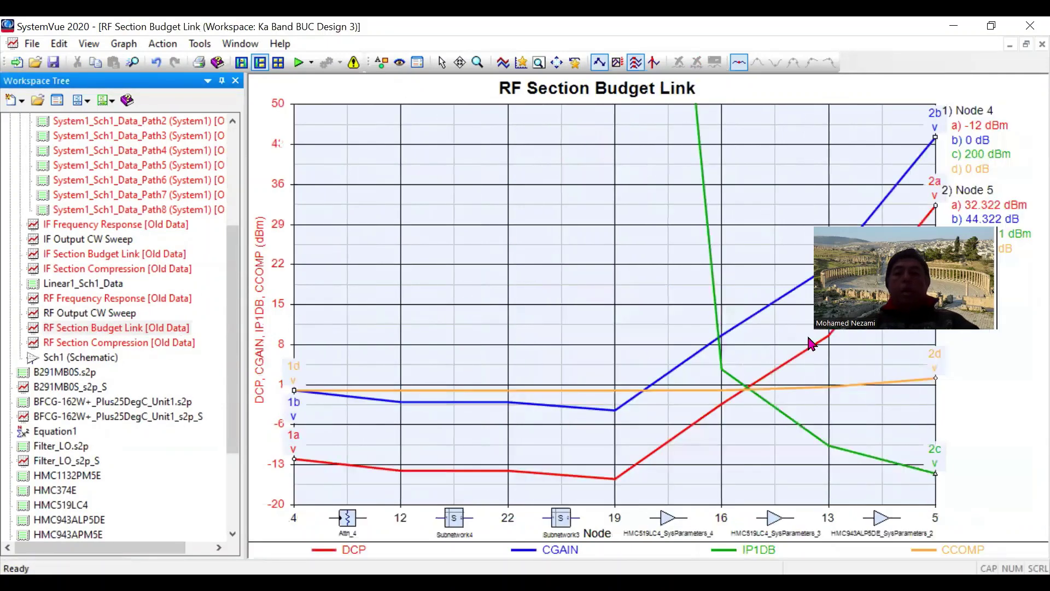
drag(918, 224, 507, 172)
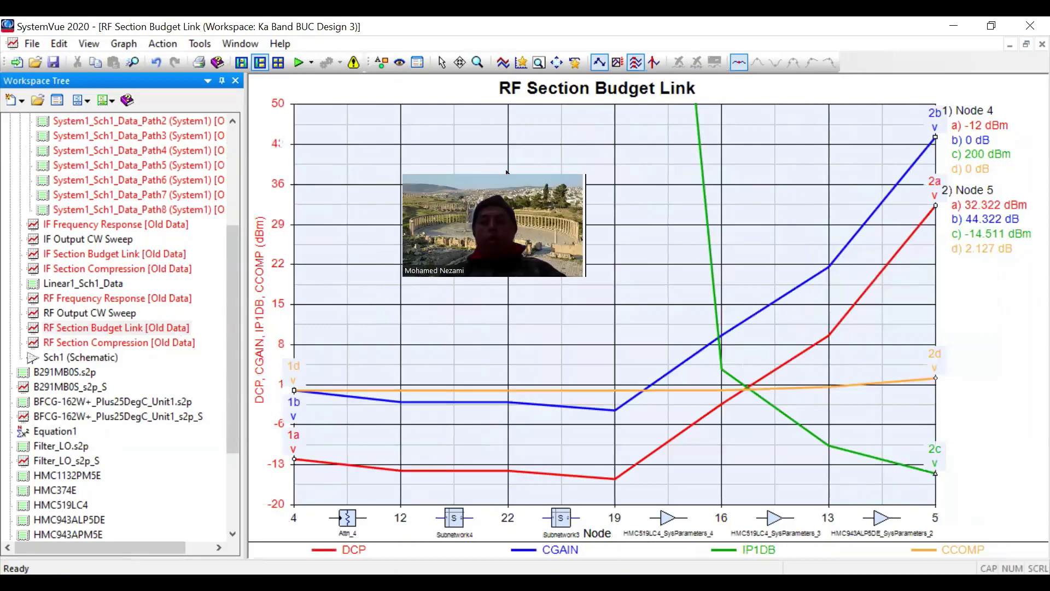
click(596, 406)
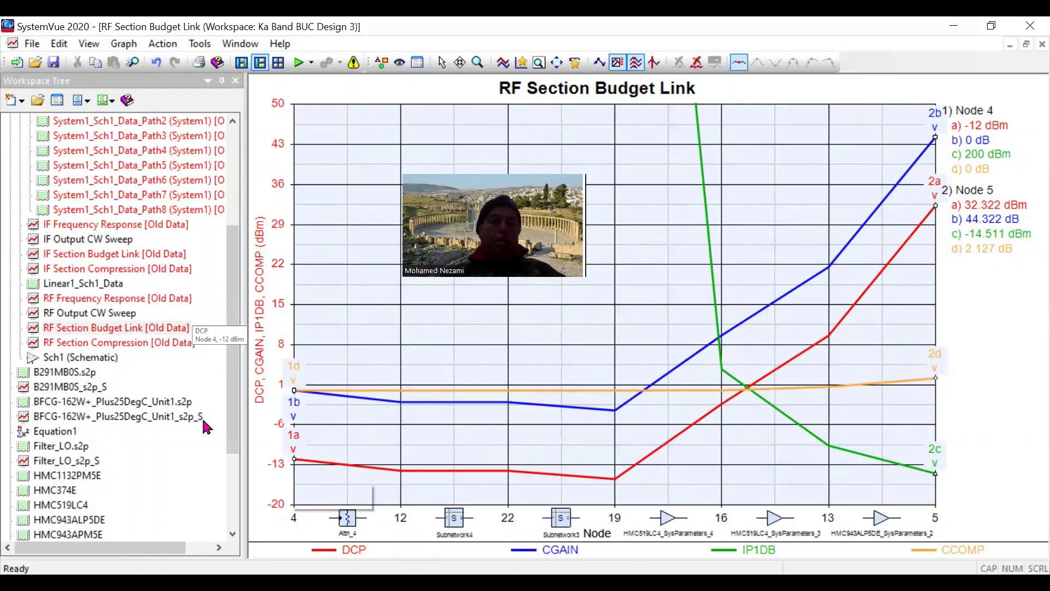
- Go back to the Sch1 schematic and review the mixer and the HMC370 frequency multiplier in the LO chain
click(102, 363)
double_click(104, 368)
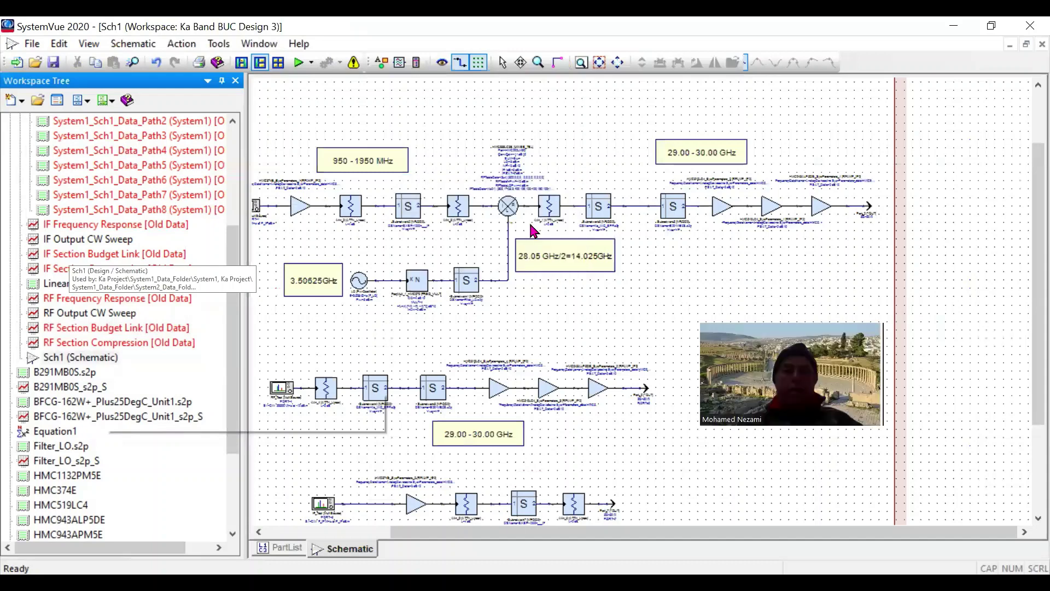
click(533, 229)
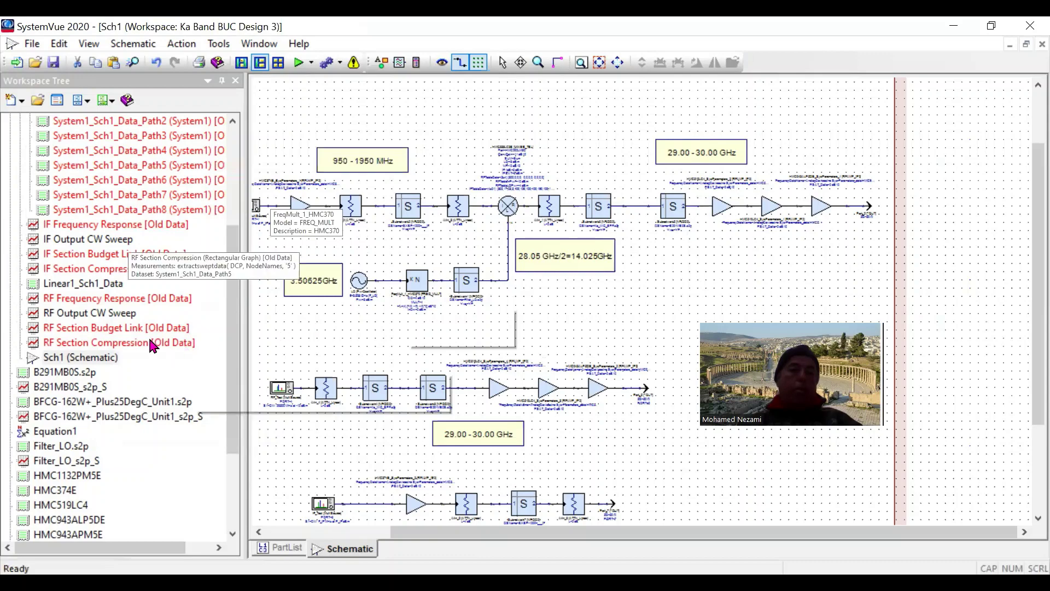
- Reopen the RF Section Budget Link graph and move its legend from below the axis into the plot's upper-left corner
double_click(108, 327)
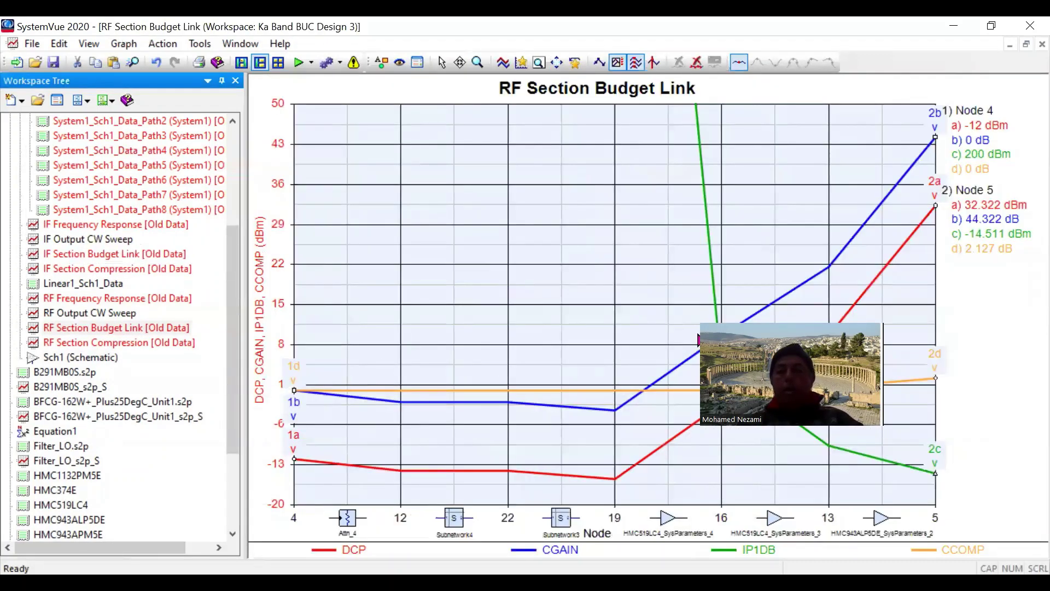
click(889, 523)
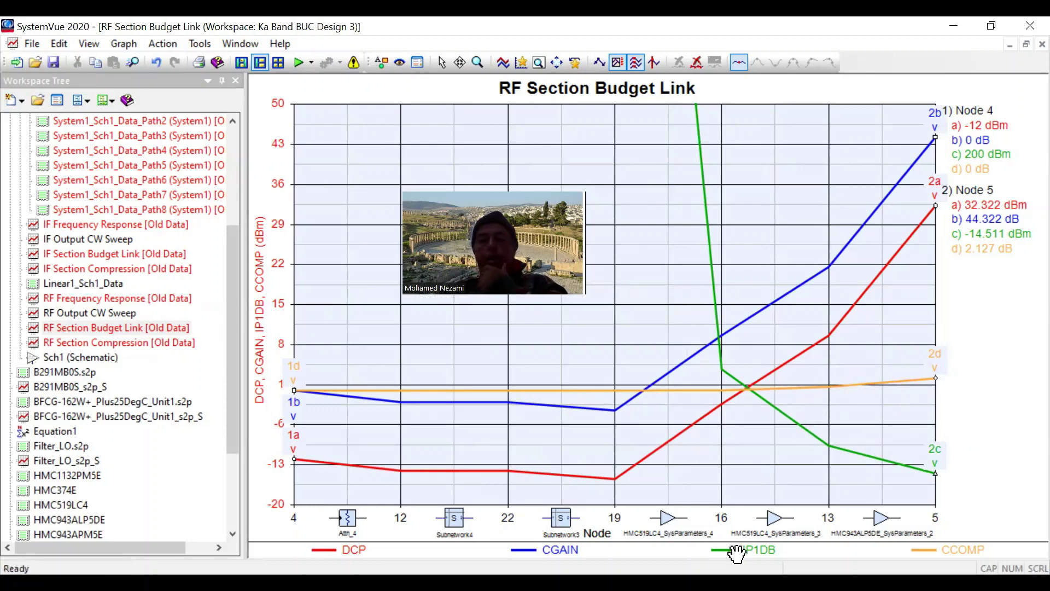
drag(746, 553, 355, 219)
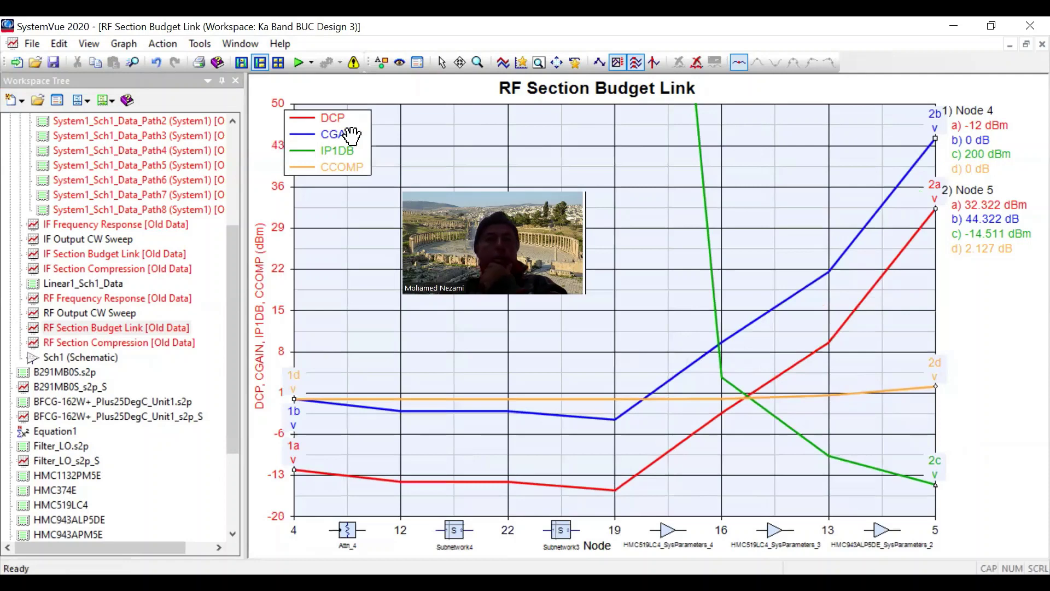
drag(382, 181, 384, 138)
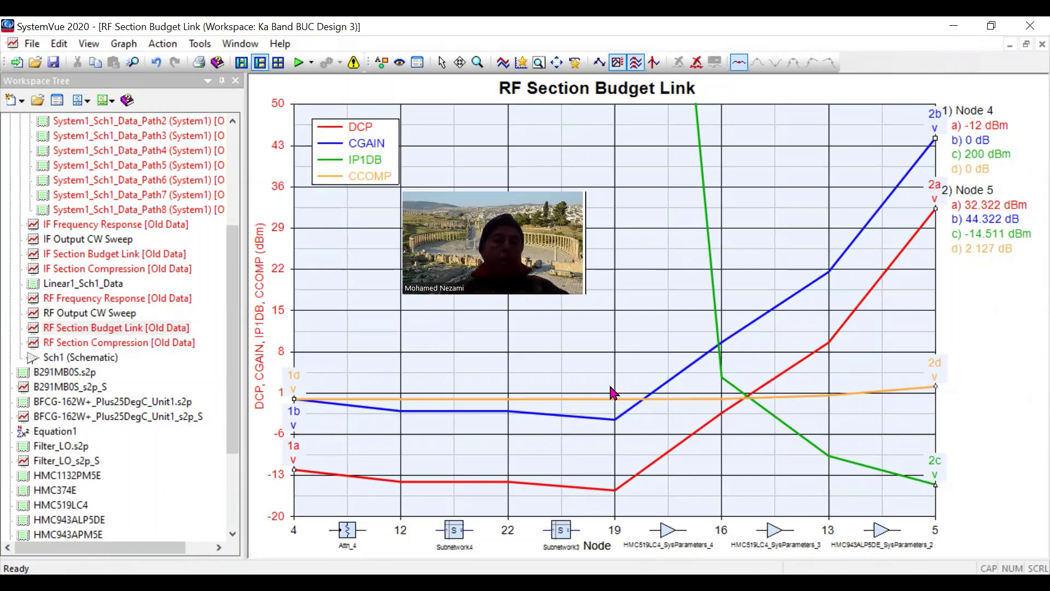
- Display the Sch1 schematic and examine the 29.00 - 30.00 GHz amplifier stages up to output Port_2, plus the full schematic sheet
double_click(109, 359)
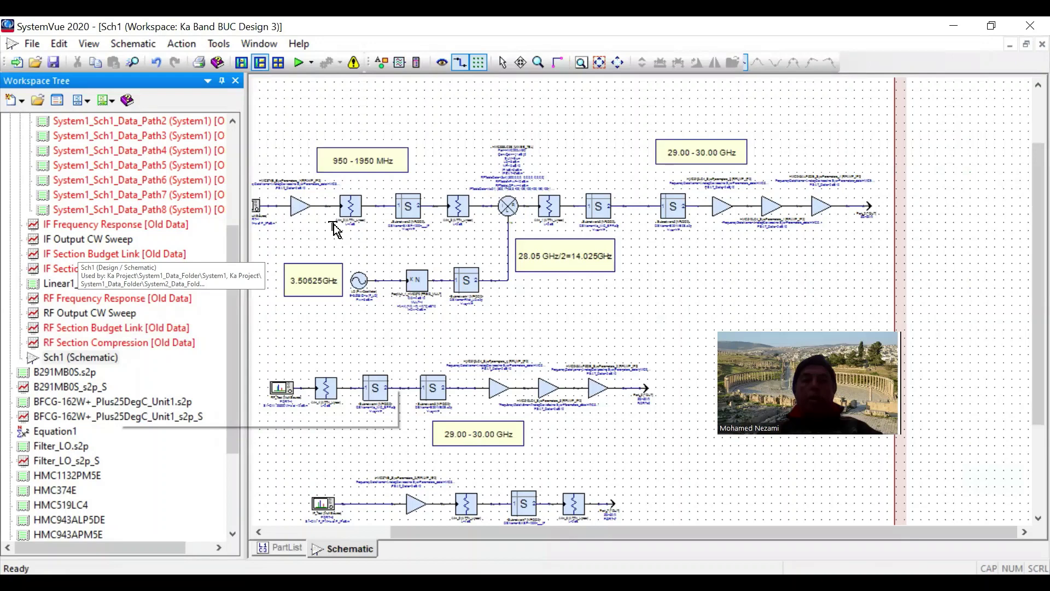
click(642, 287)
scroll(642, 300, down, 1)
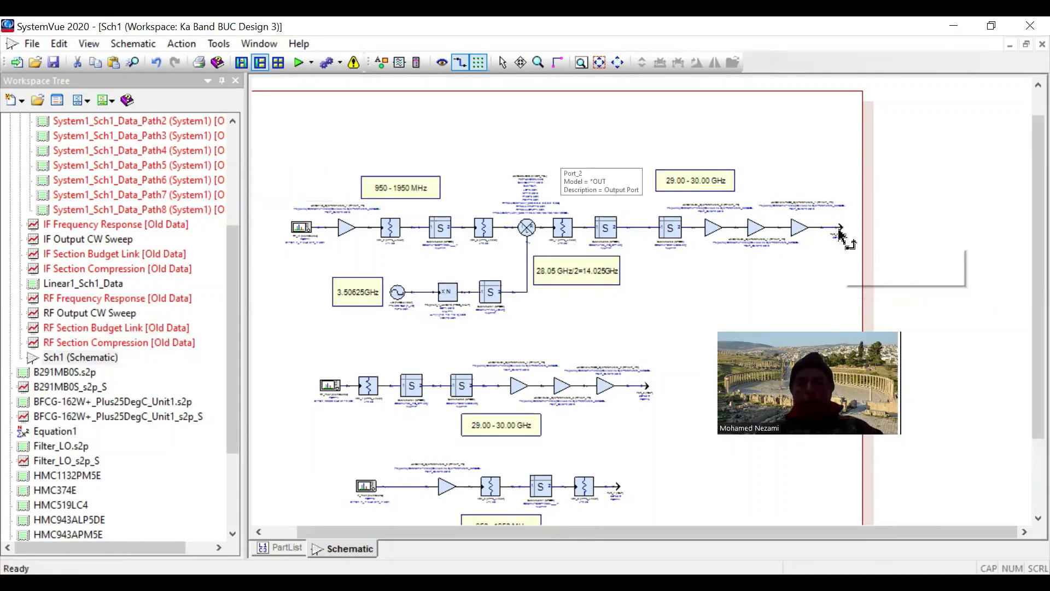
scroll(835, 238, up, 2)
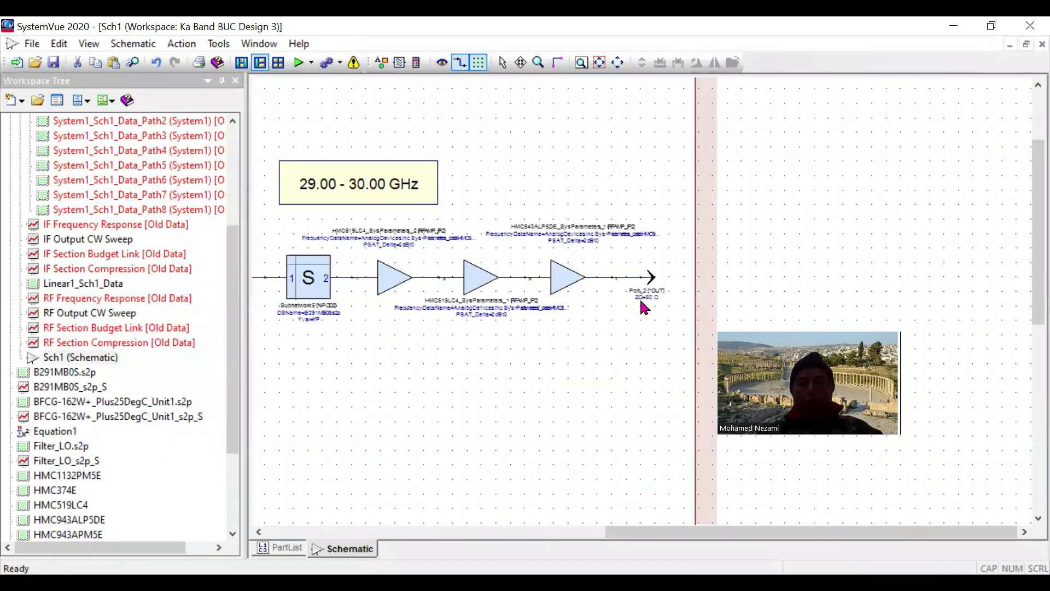
scroll(645, 307, up, 1)
scroll(645, 310, down, 3)
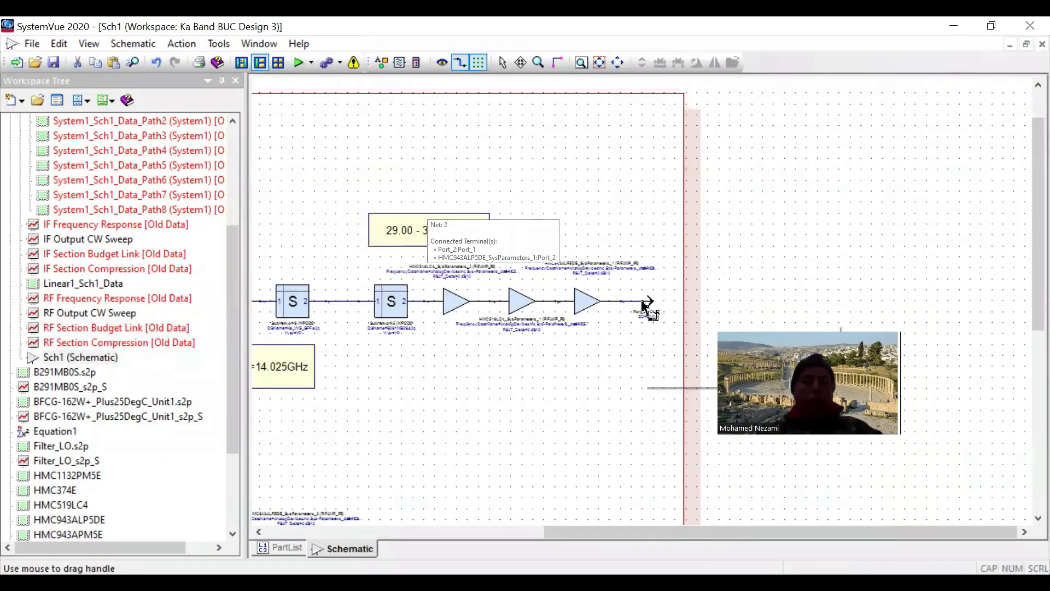
scroll(644, 307, down, 2)
scroll(501, 358, down, 2)
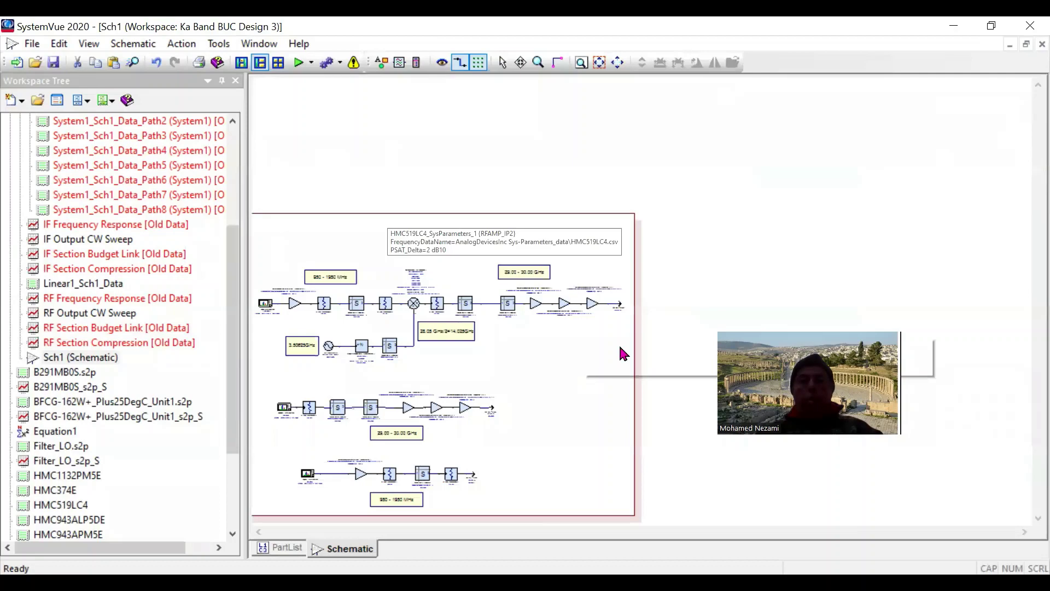
- Switch to the Ka Block Up-Converter slide show and advance to the RF LO and Side Band Rejection Filter slide
key(alt+Tab)
key(Right)
key(Right)
key(Right)
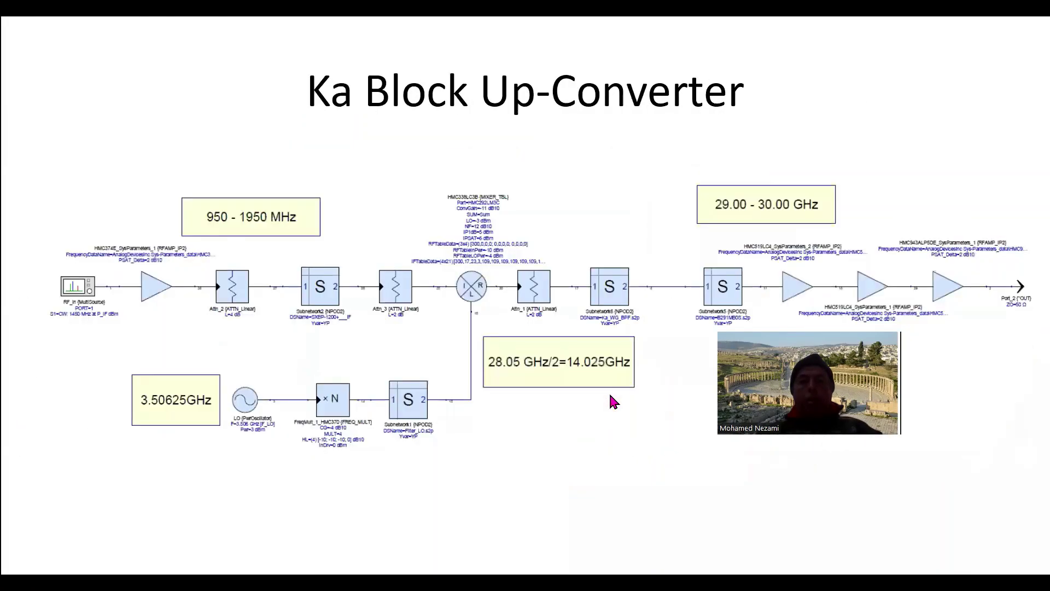
key(Right)
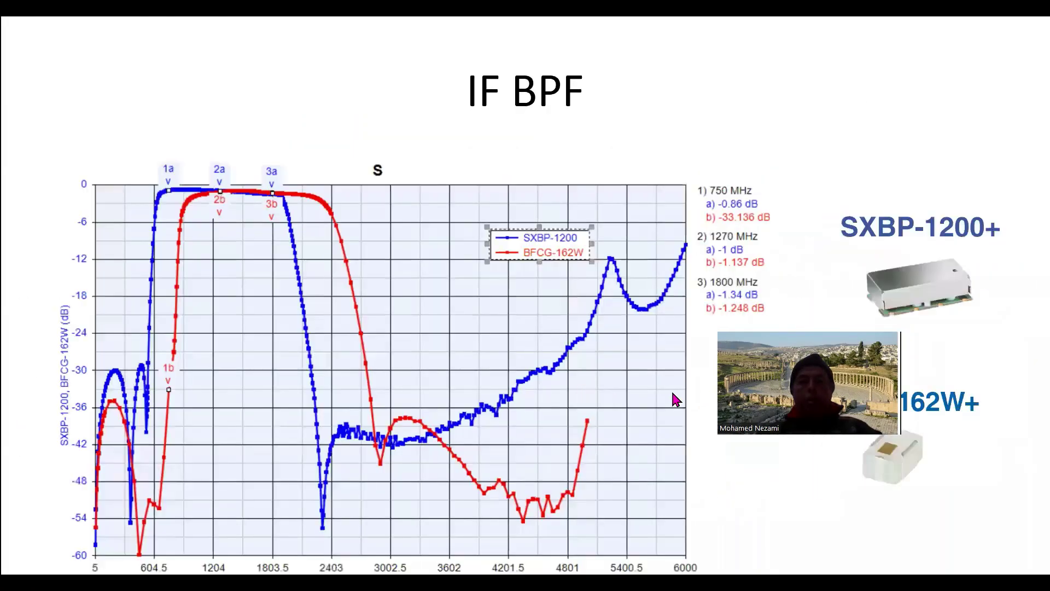
key(Right)
key(Right)
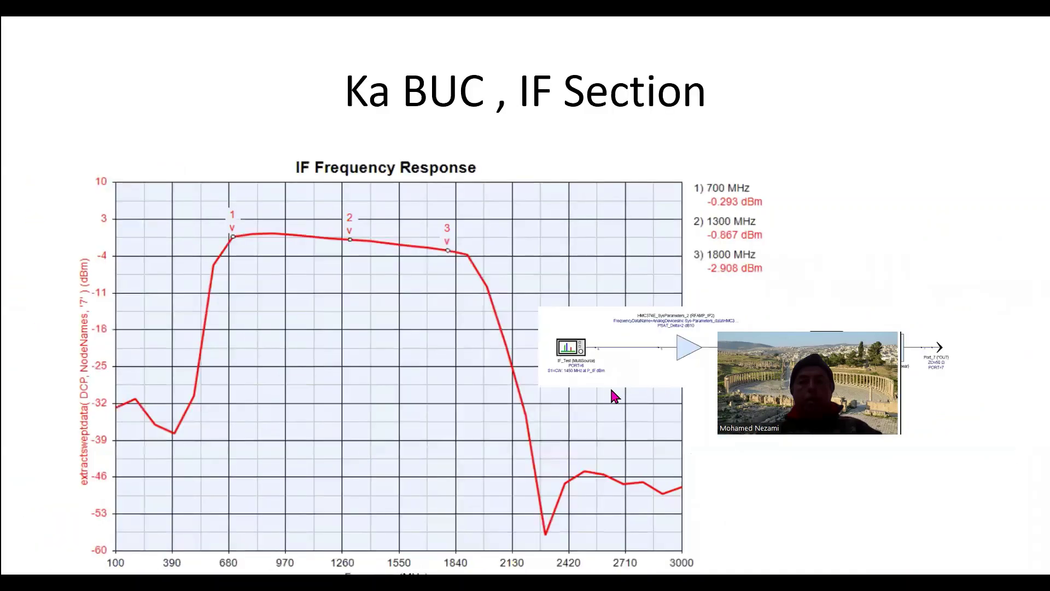
key(Right)
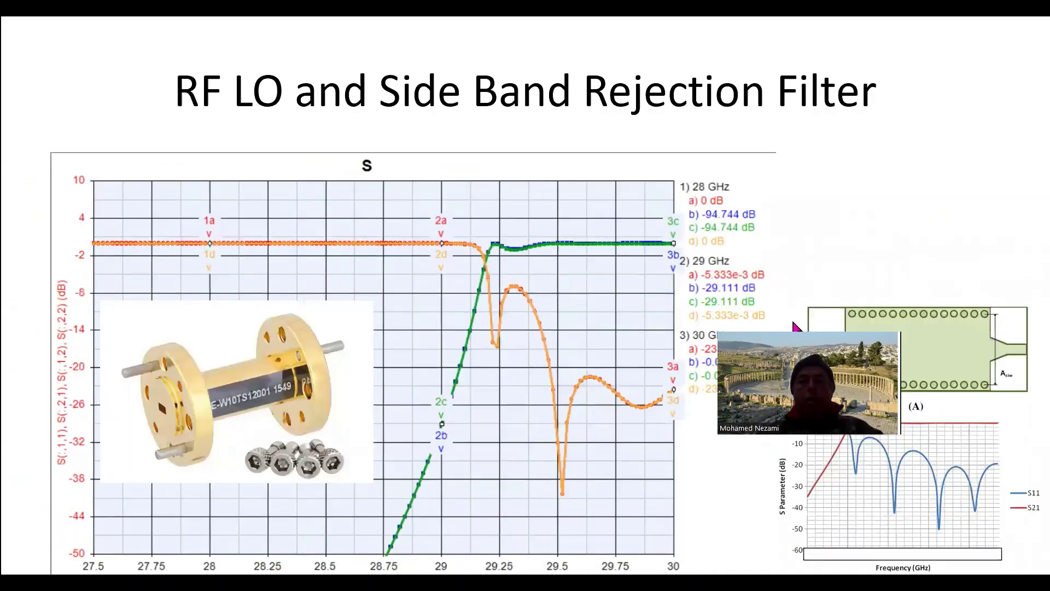